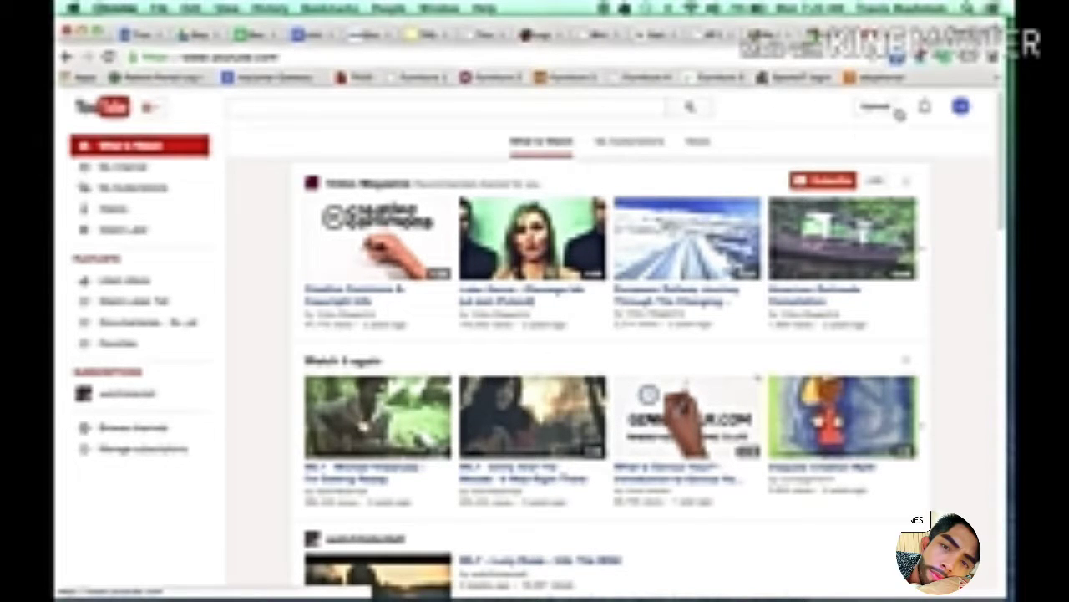
- Open the video upload page and set the privacy of the new upload to Public
left_click(875, 110)
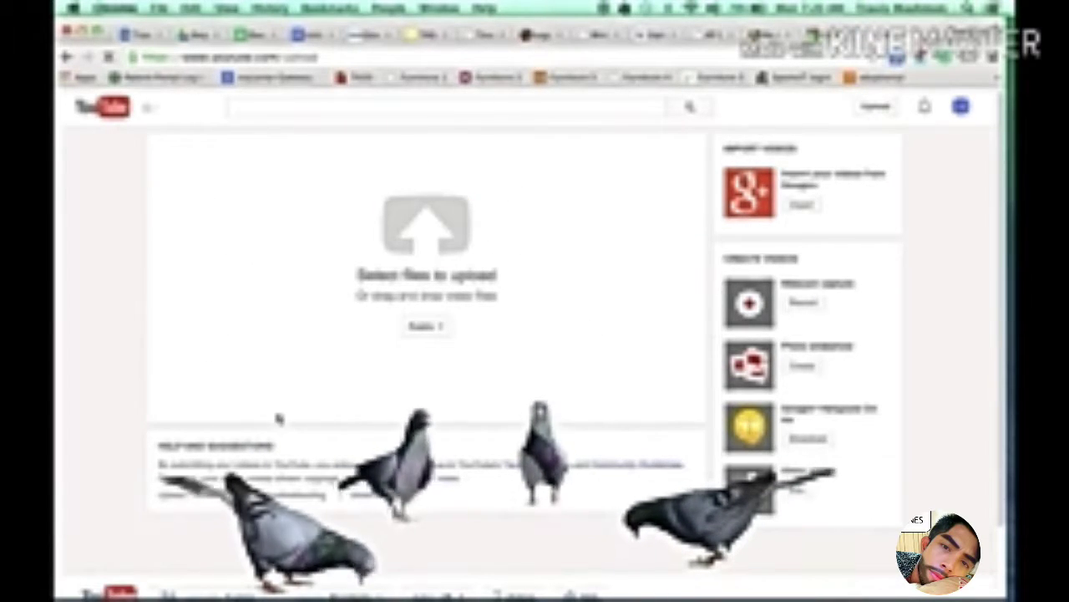
left_click(440, 328)
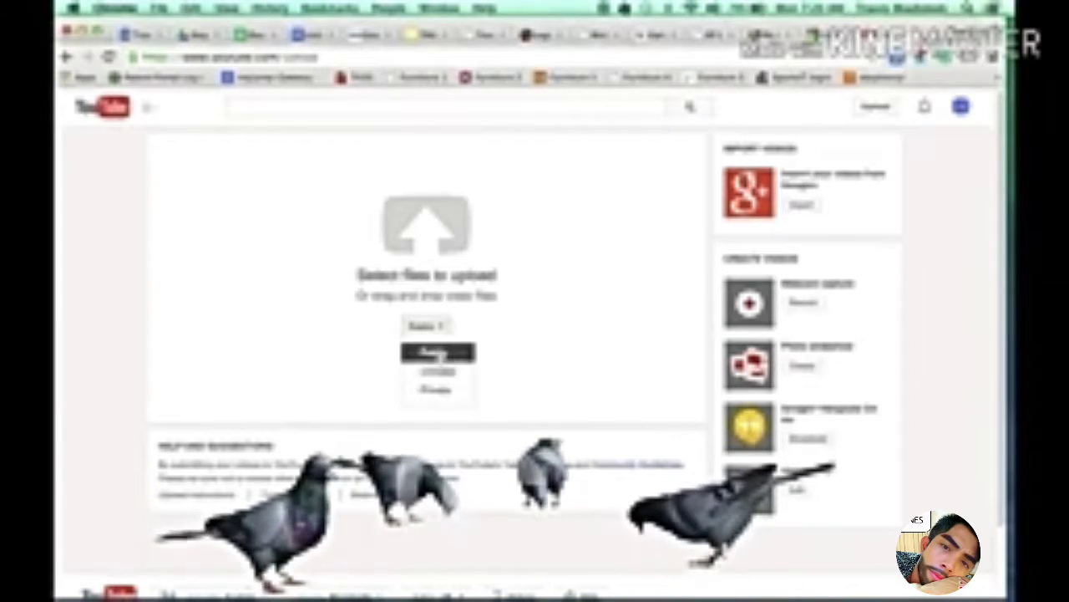
left_click(436, 352)
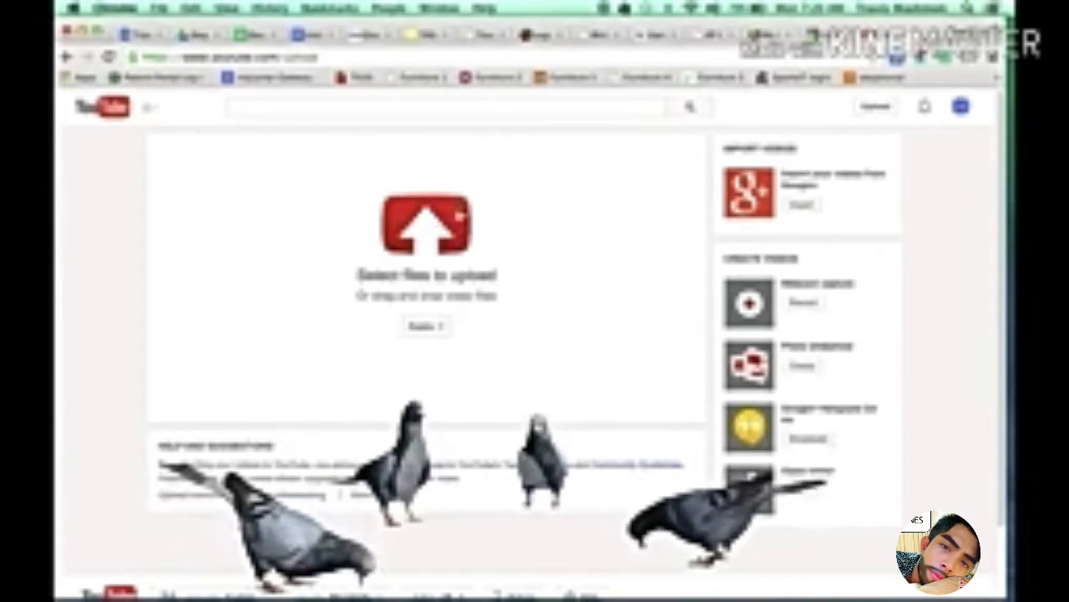
- Try to upload the first clip shown in the Movies media library
left_click(427, 244)
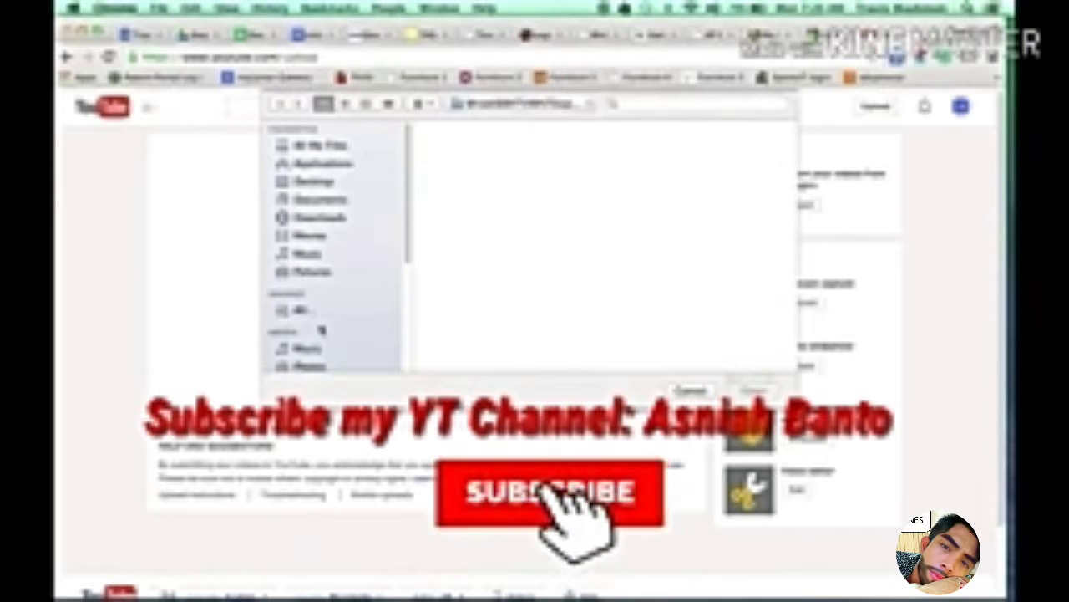
scroll(315, 335, "down", 2)
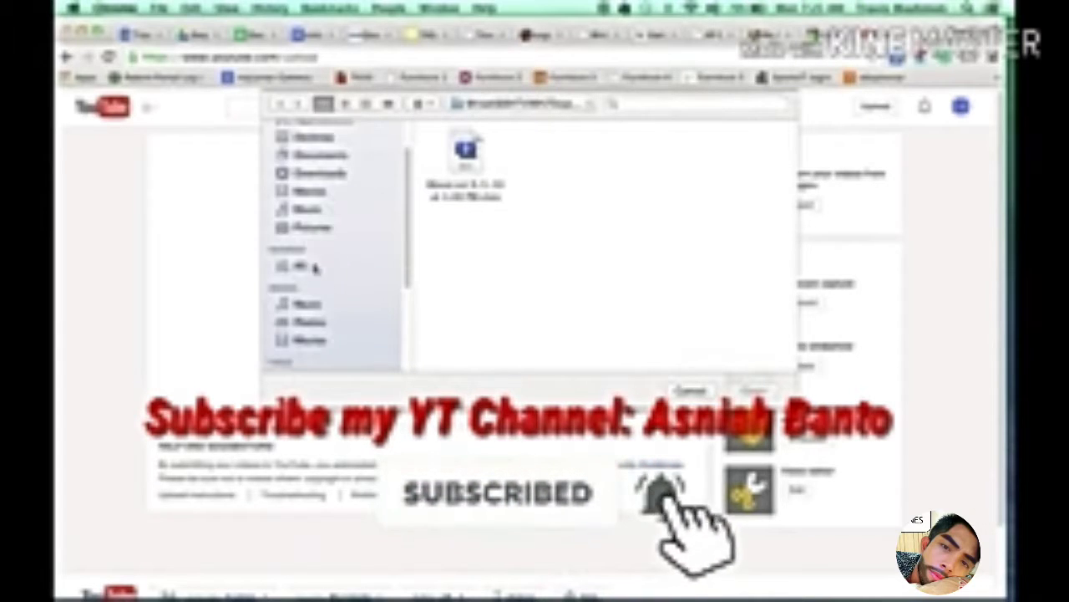
left_click(311, 341)
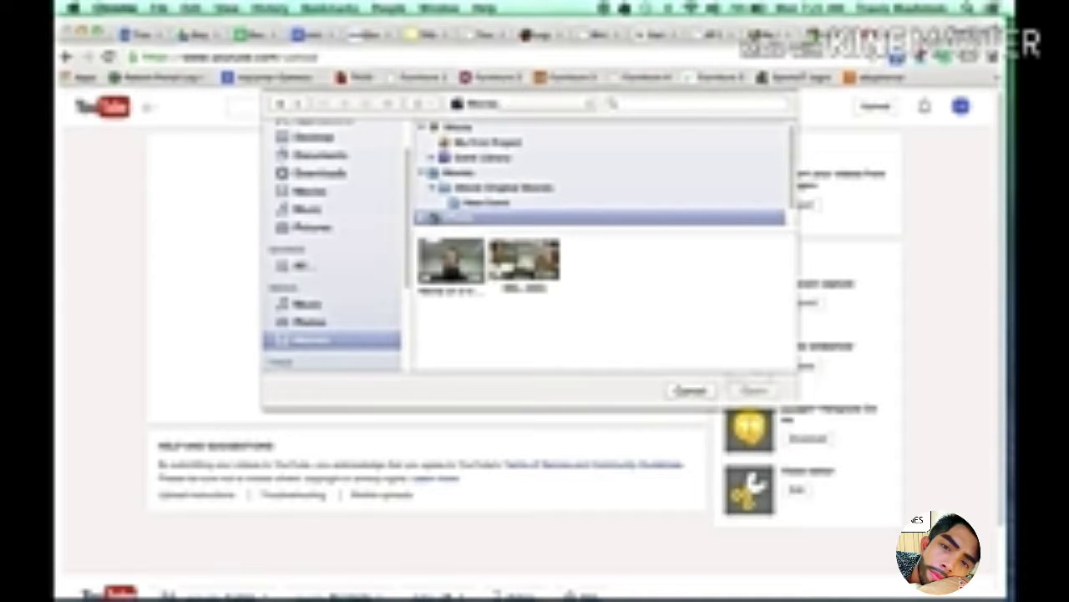
double_click(455, 260)
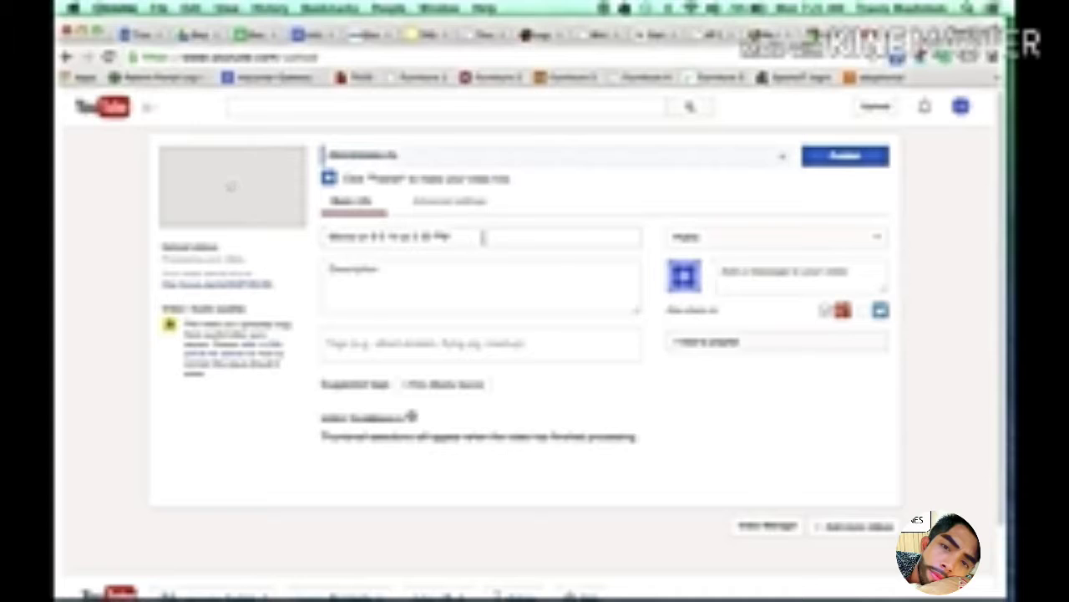
- Replace the video's title with "The Incredible Mr." followed by the teacher's surname
left_click(483, 237)
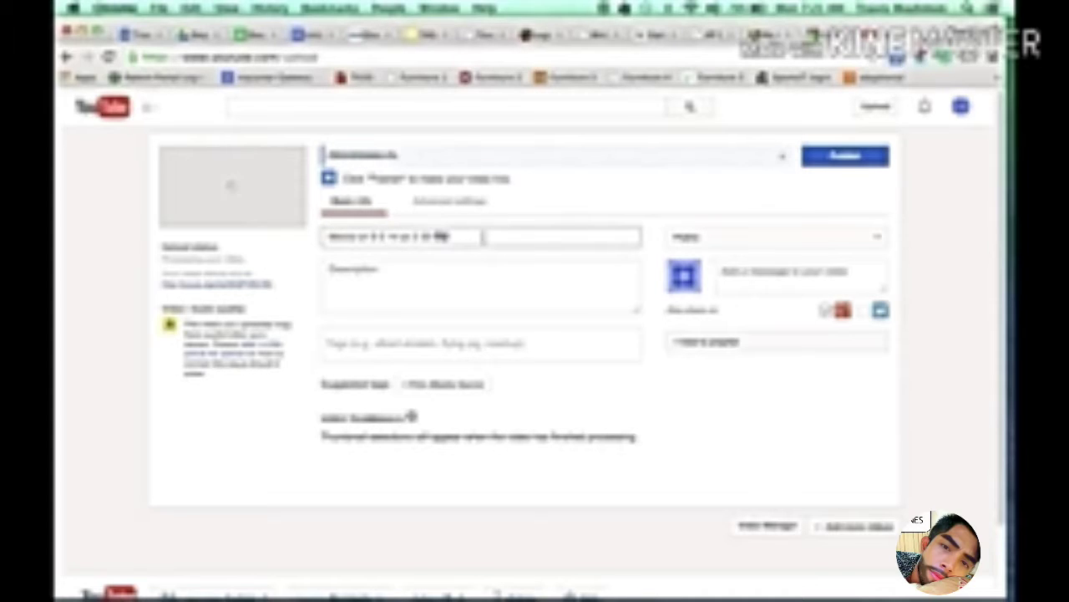
key("super+a")
type("Eng")
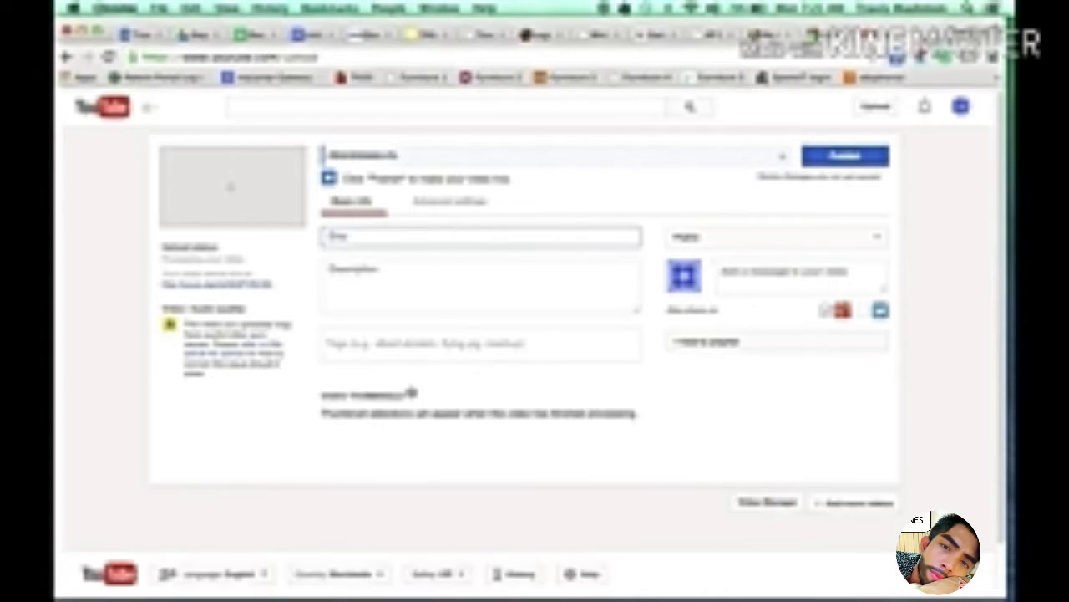
type("li")
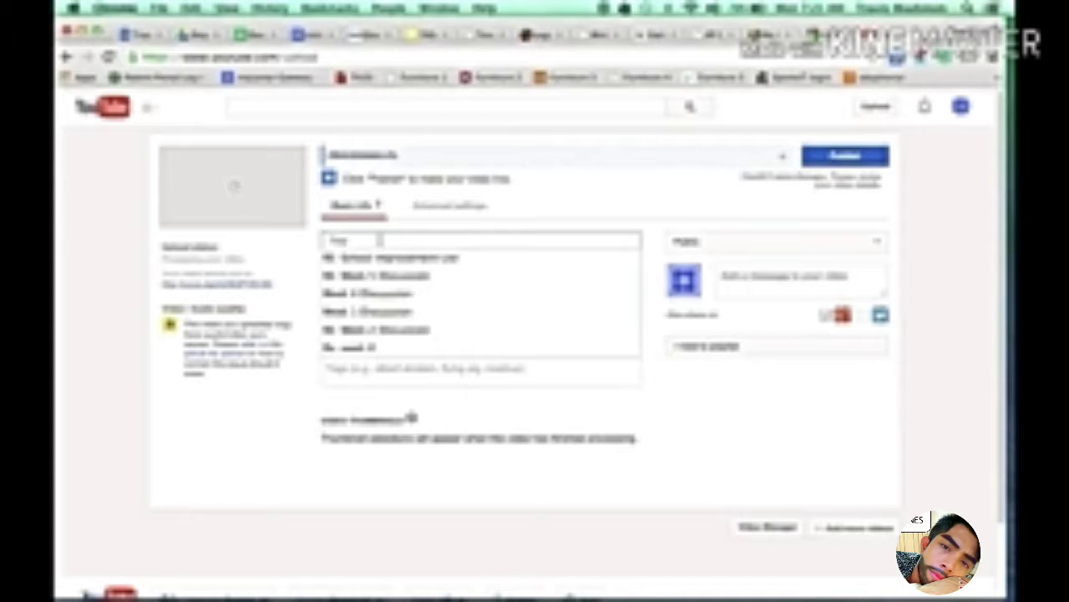
key("BackSpace")
key("BackSpace")
key("BackSpace")
type("Prac")
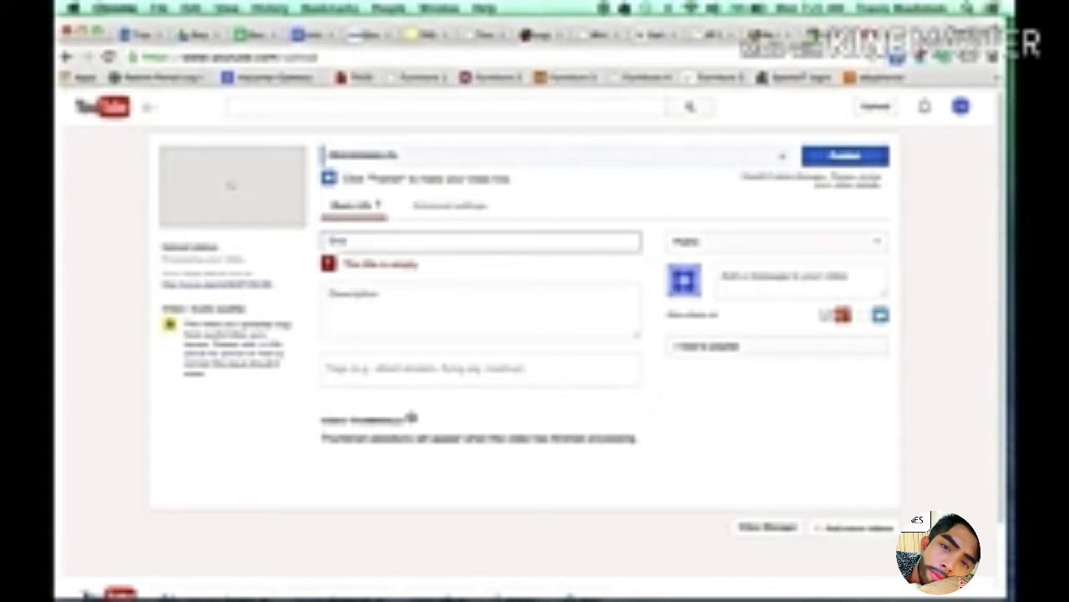
type("tice session")
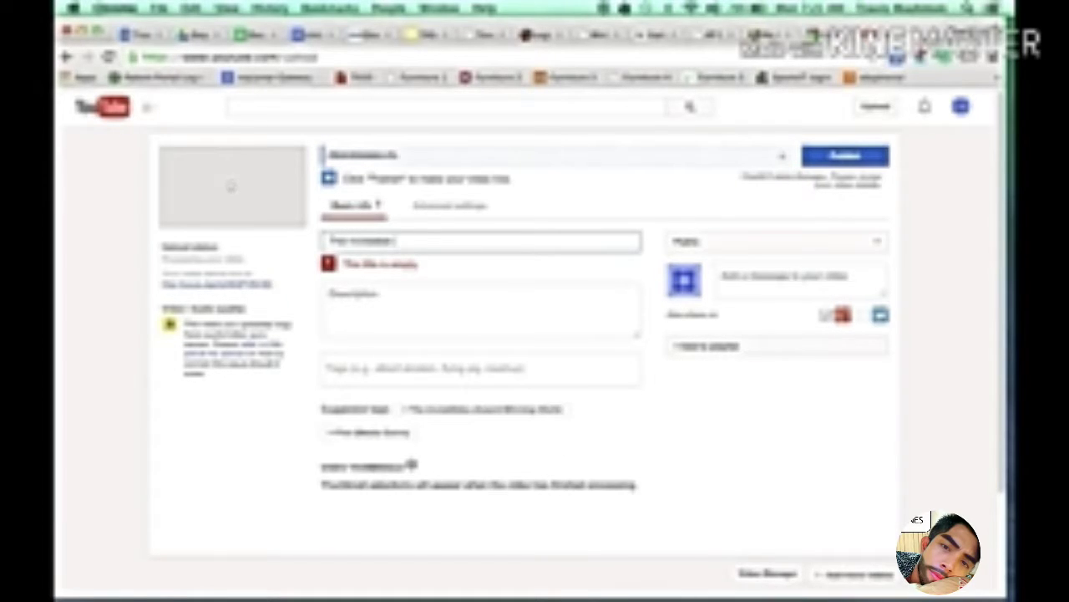
type(" Mr. Limpet")
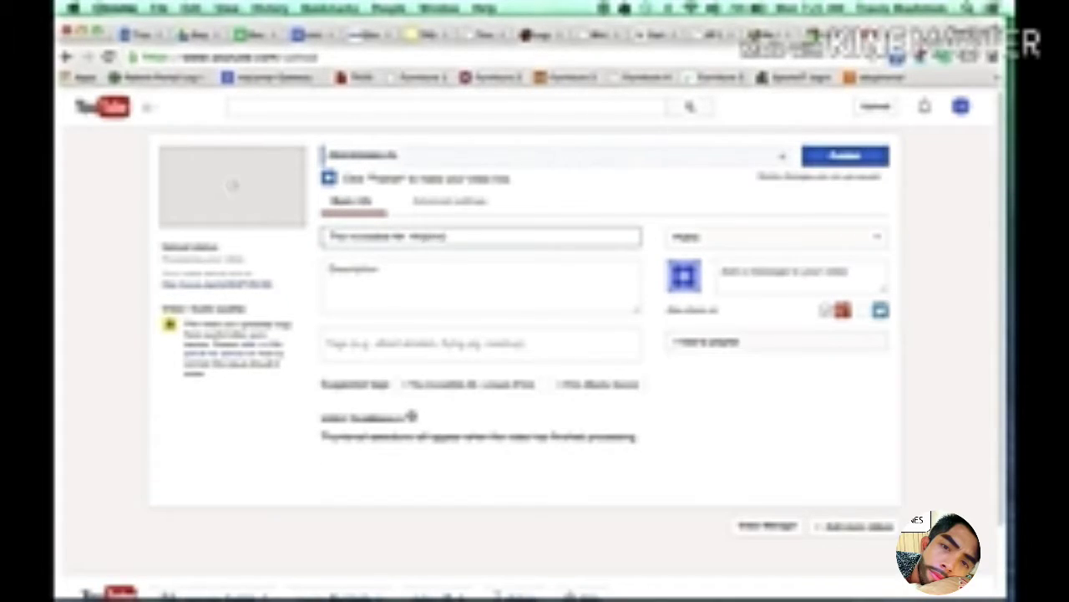
- Describe the video as the named teacher introducing open house for Coppell High School 2014-15
left_click(466, 269)
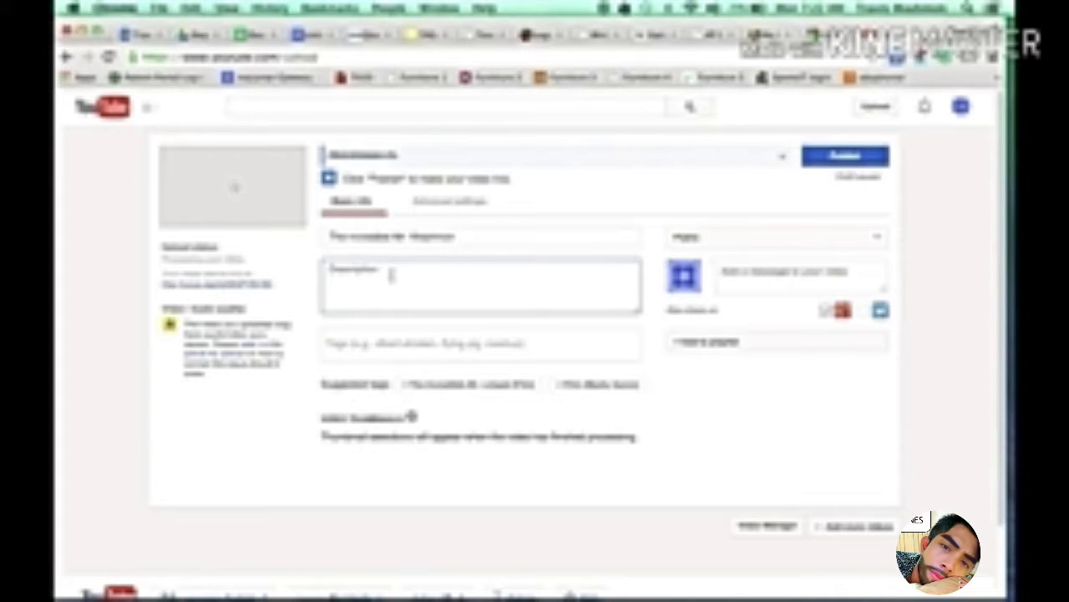
type("Mr. Mayhem")
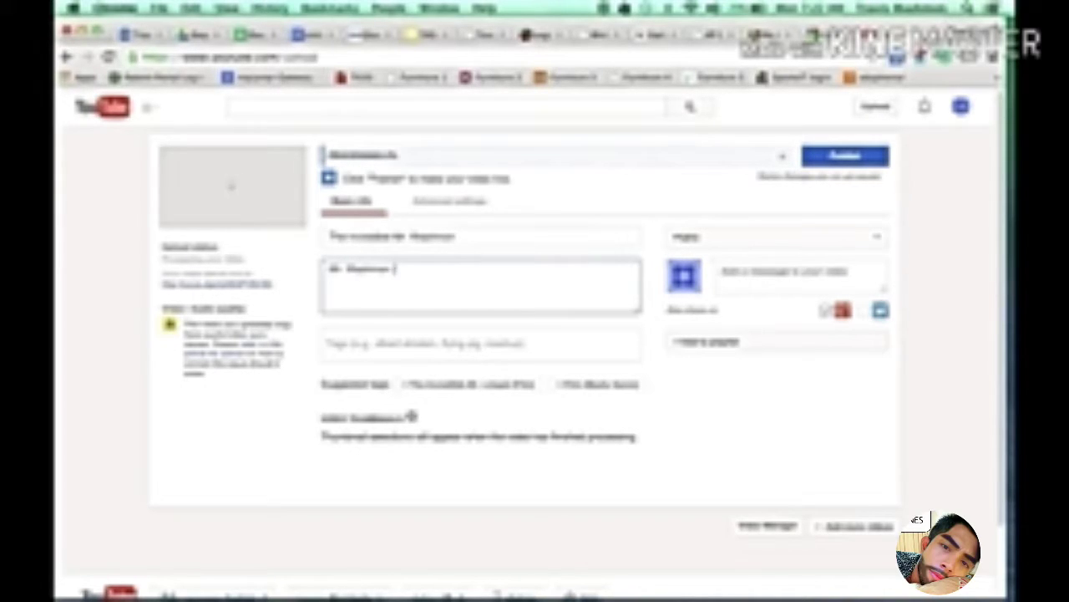
type("introduces")
type(" hi")
type(" open house(s)")
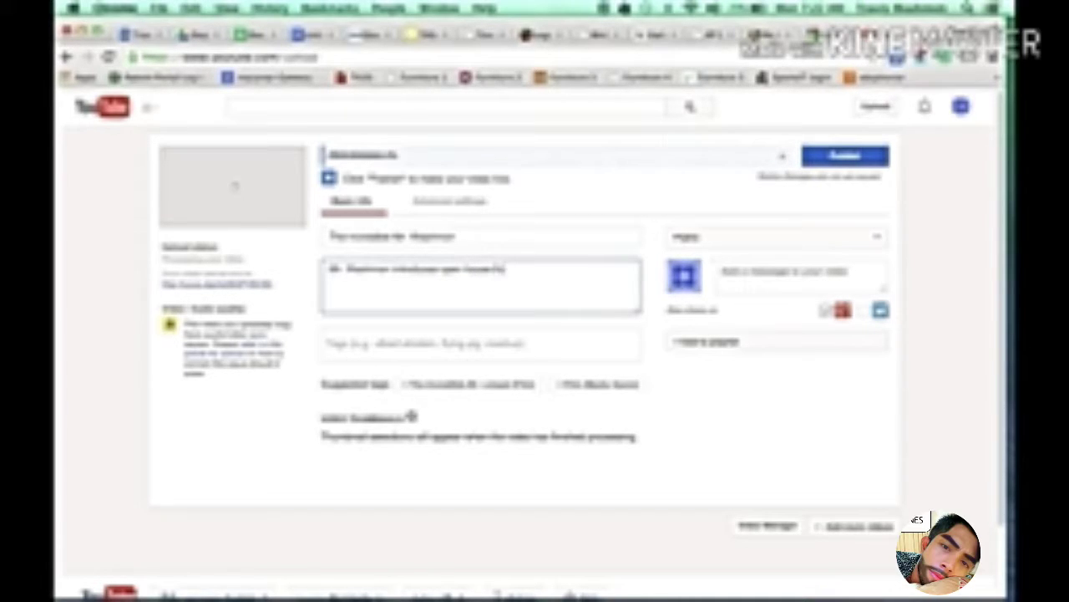
key("BackSpace")
key("BackSpace")
key("BackSpace")
type(" for Coppell high")
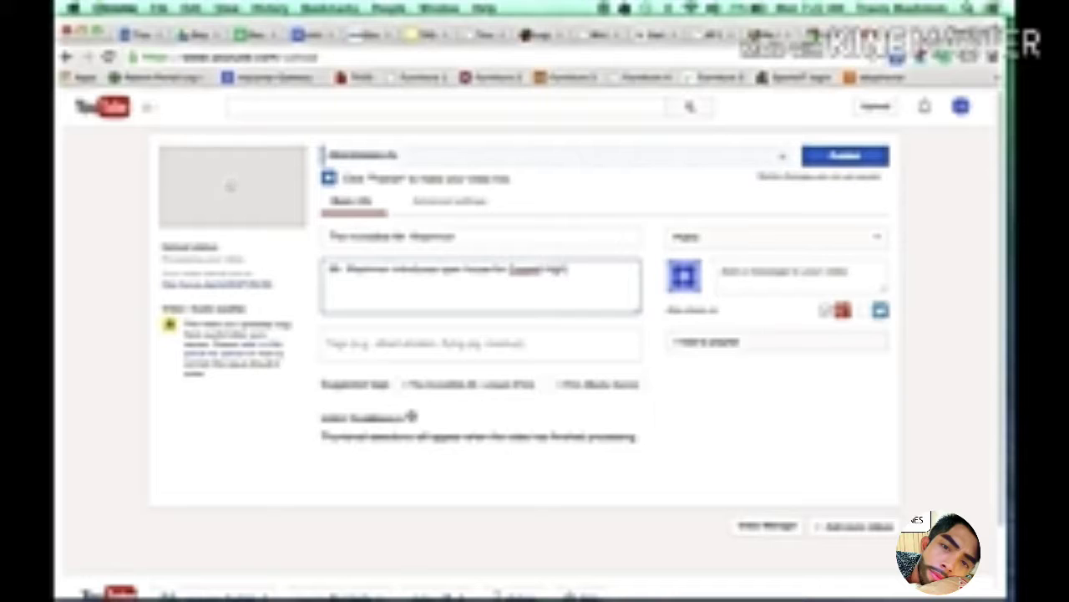
type("  School 2014")
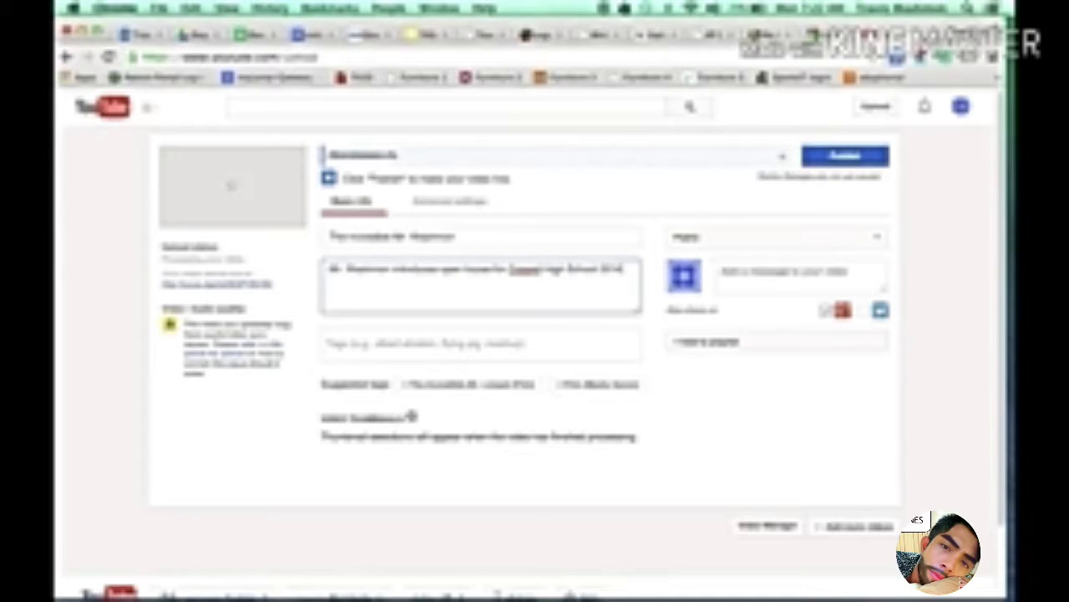
type("-15")
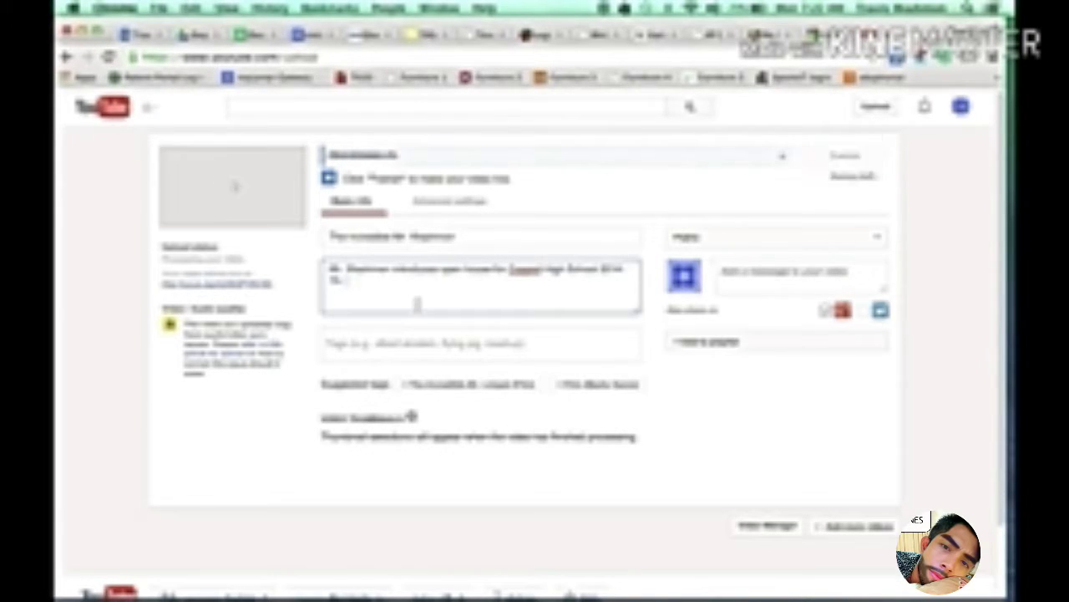
left_click(396, 344)
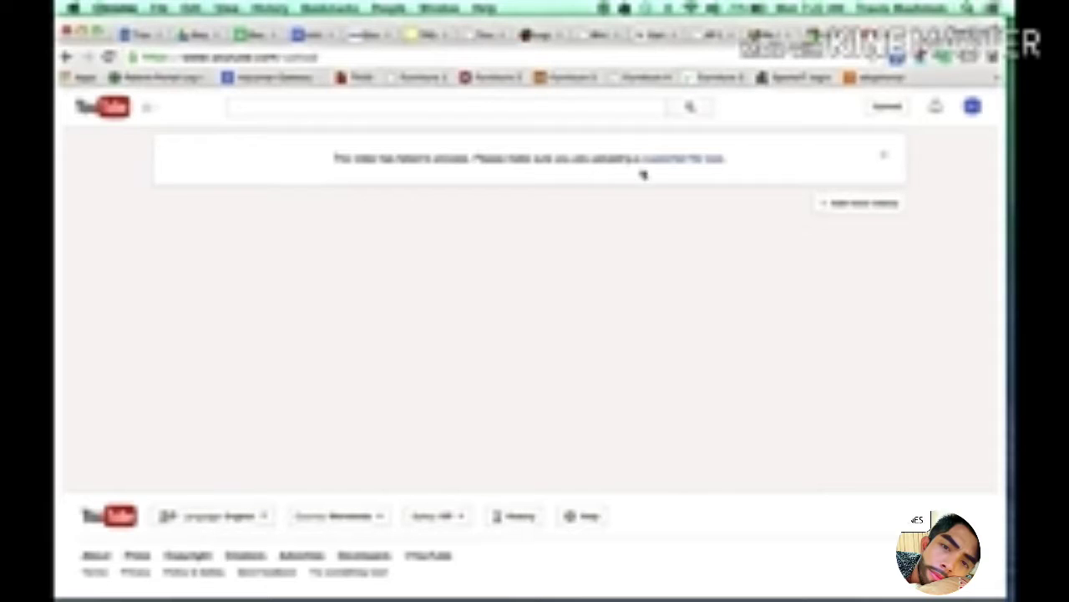
- Dismiss the rejected video's entry and upload "How to add a Blog to Weebly" from the Movies folder
left_click(887, 159)
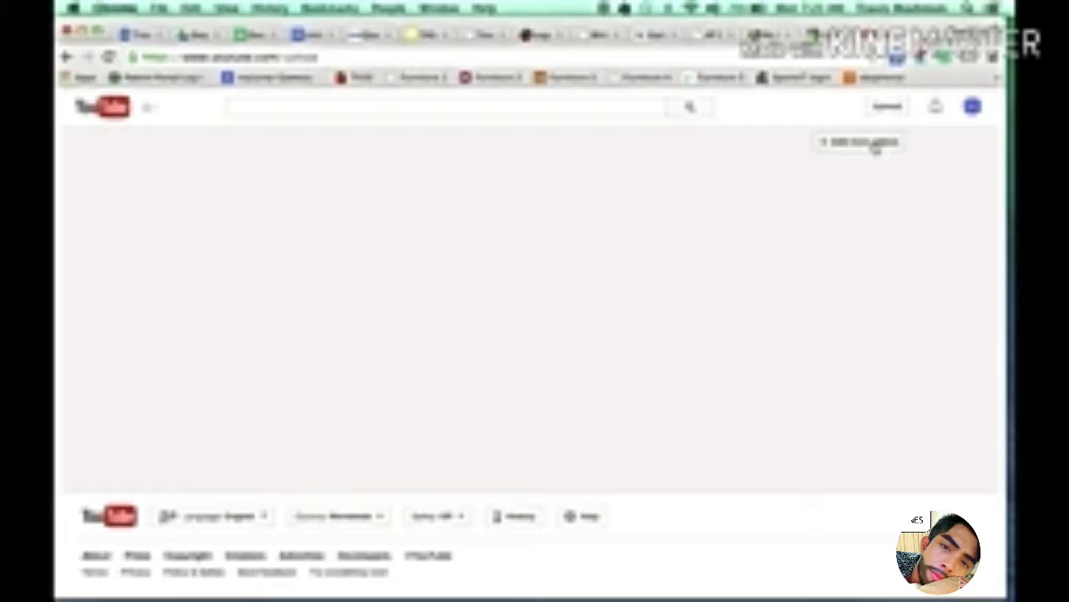
left_click(875, 147)
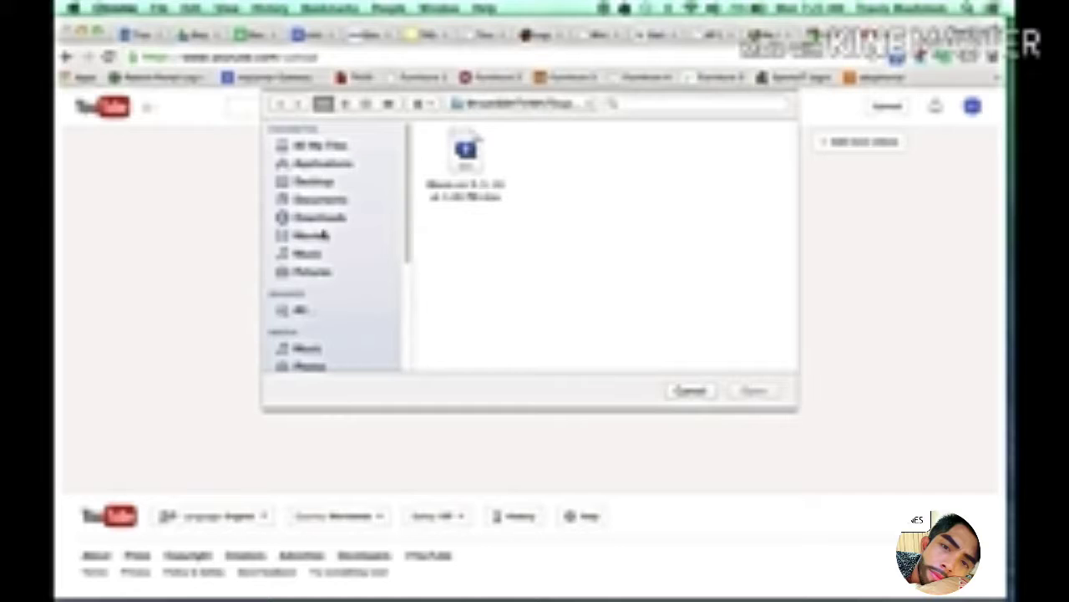
left_click(318, 239)
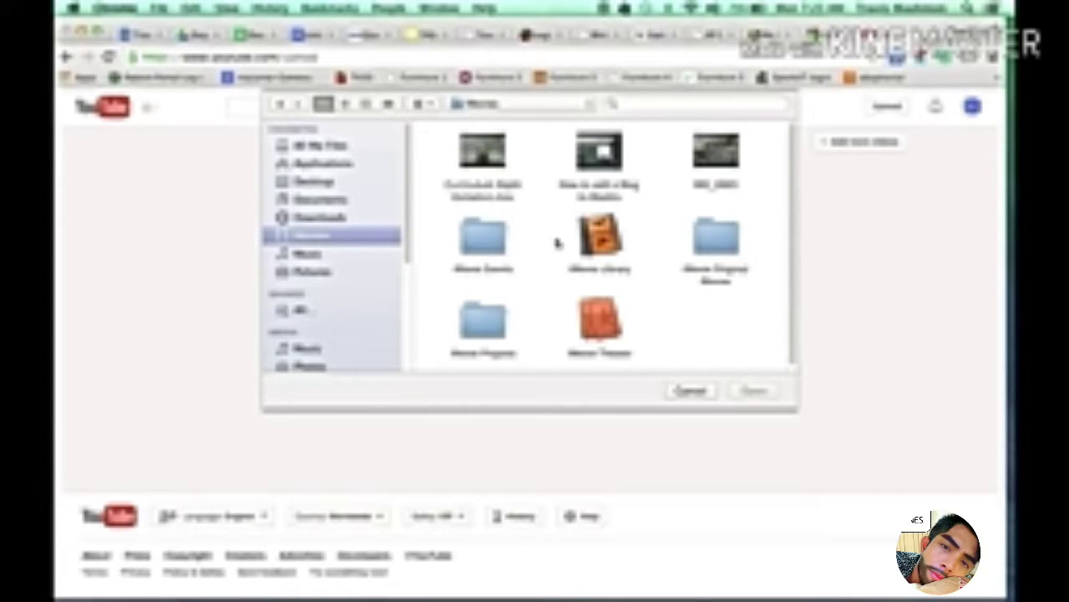
left_click(596, 189)
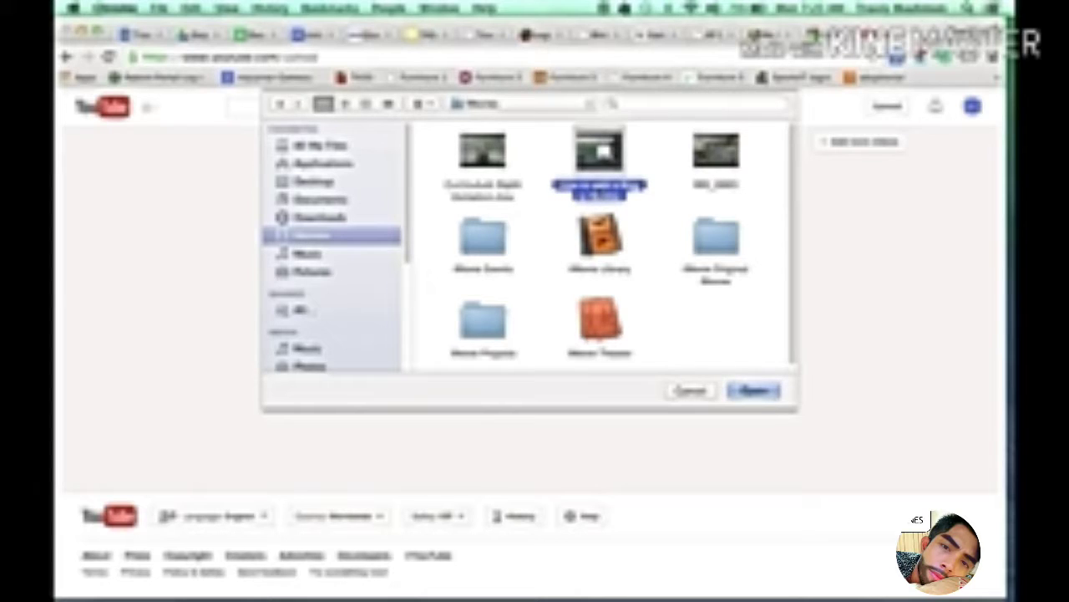
double_click(598, 191)
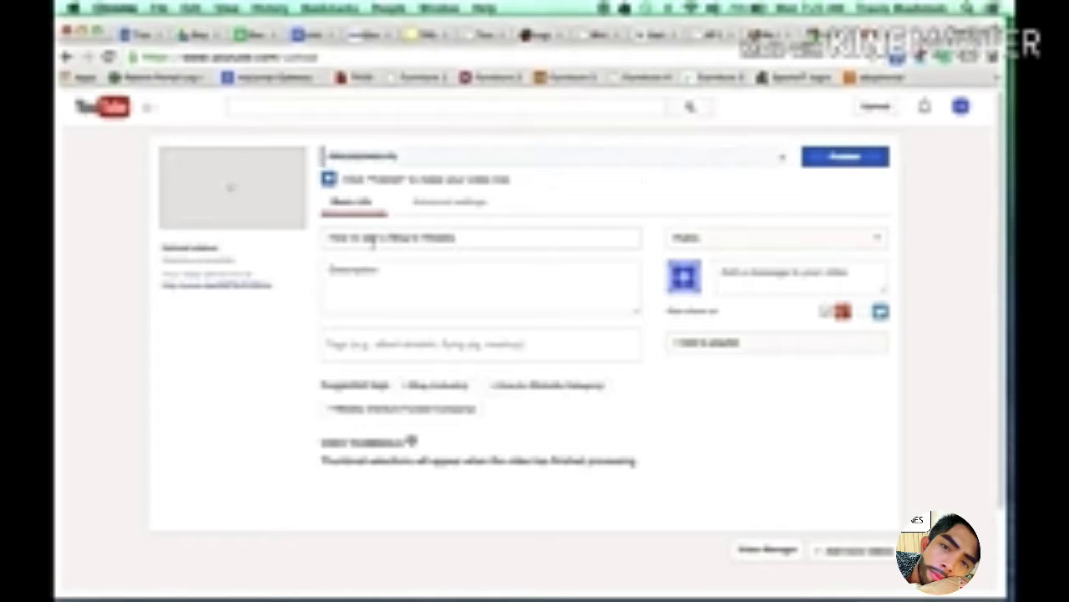
- Keep the title and describe the video as the named teacher walking his students through the blog making process for Weebly.com
left_click(494, 240)
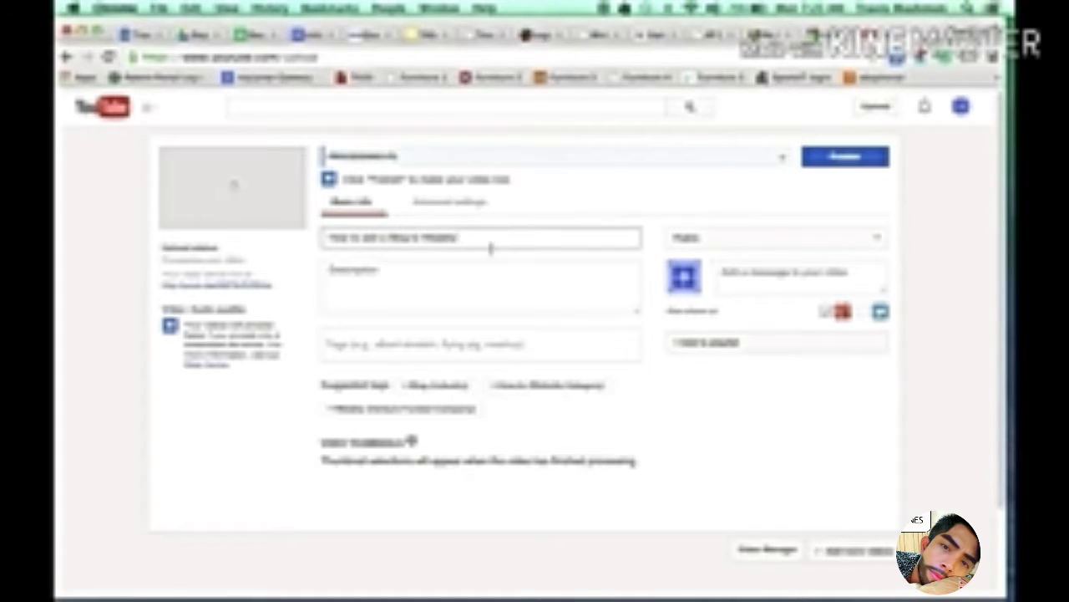
left_click(403, 280)
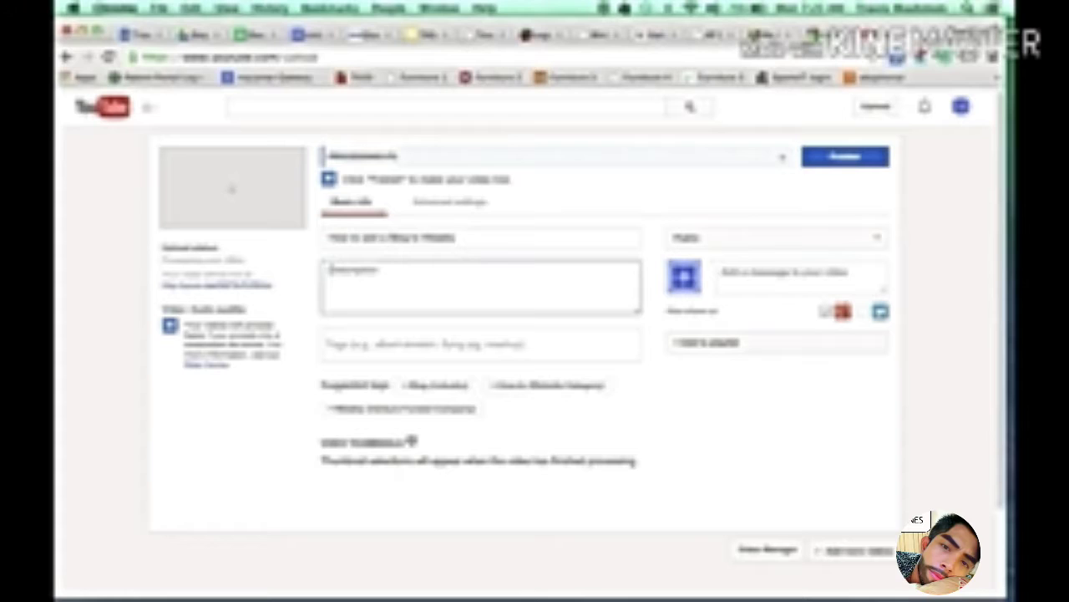
type("Mr. Meadows wa")
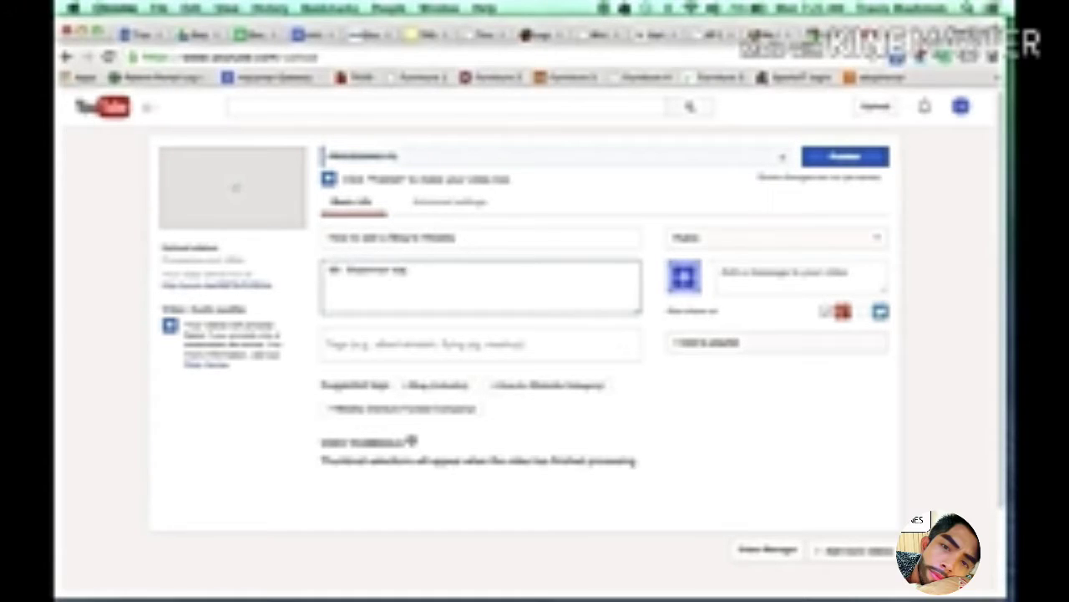
type("lks my doggies")
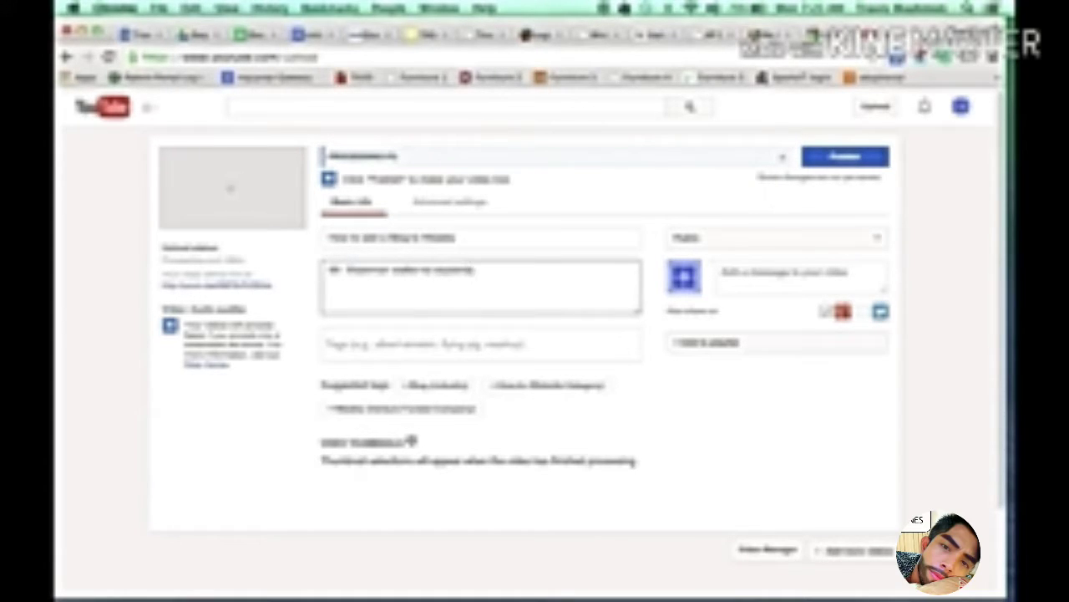
type(" through the")
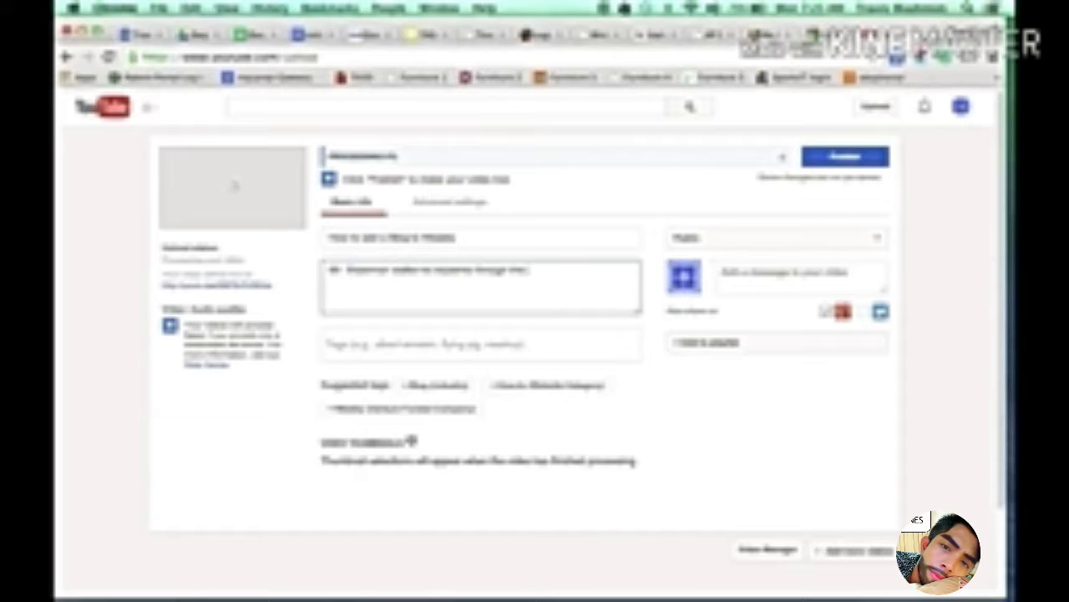
type(" dog park.")
type("ing process.")
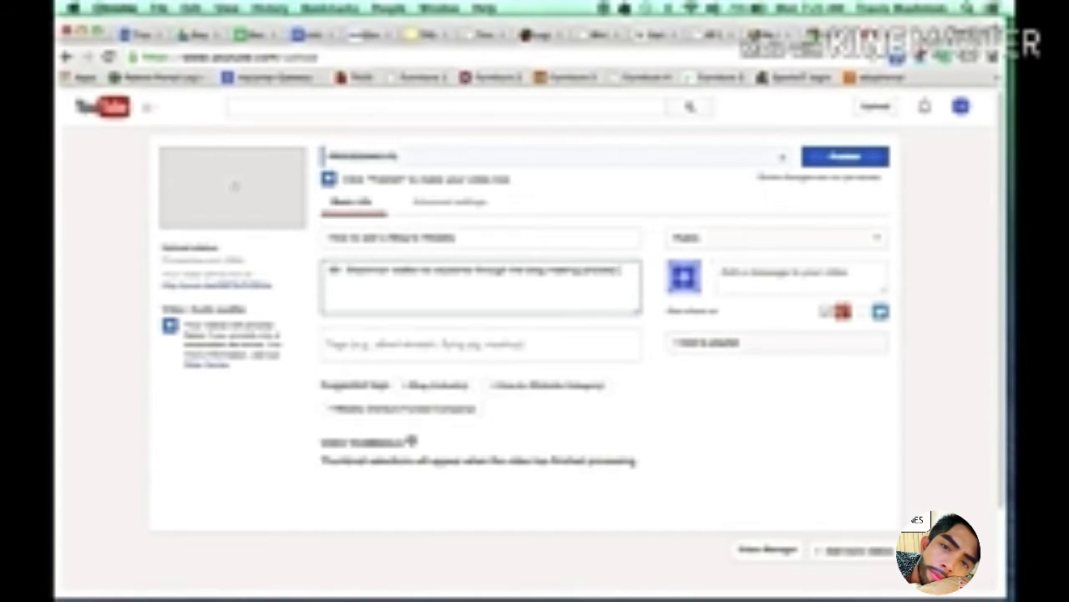
type(" for Bowley!.com")
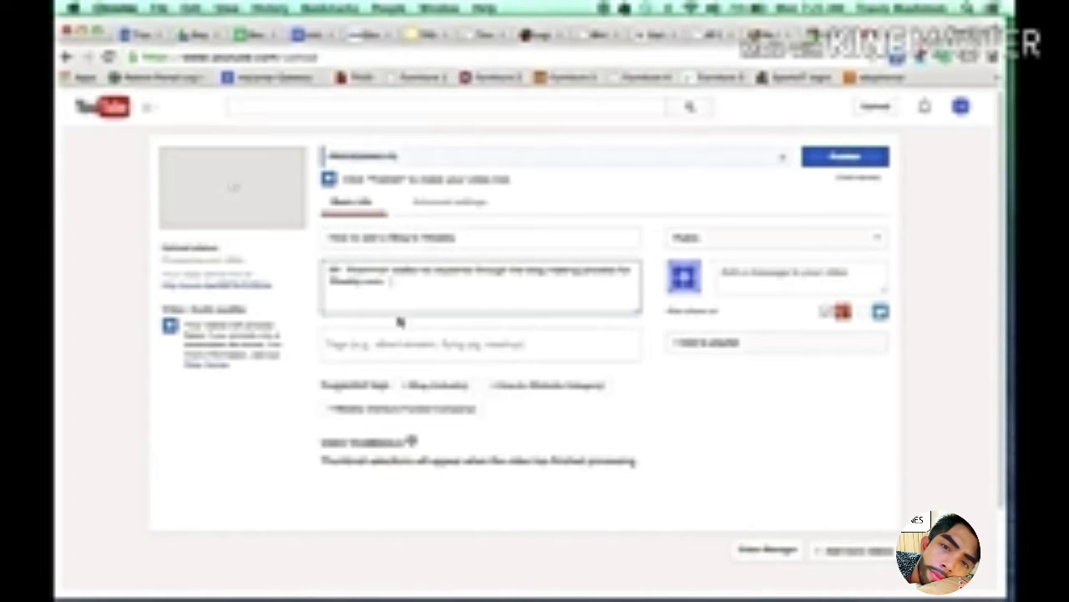
- Add the tags "blog" and "weebly" to the video
left_click(391, 343)
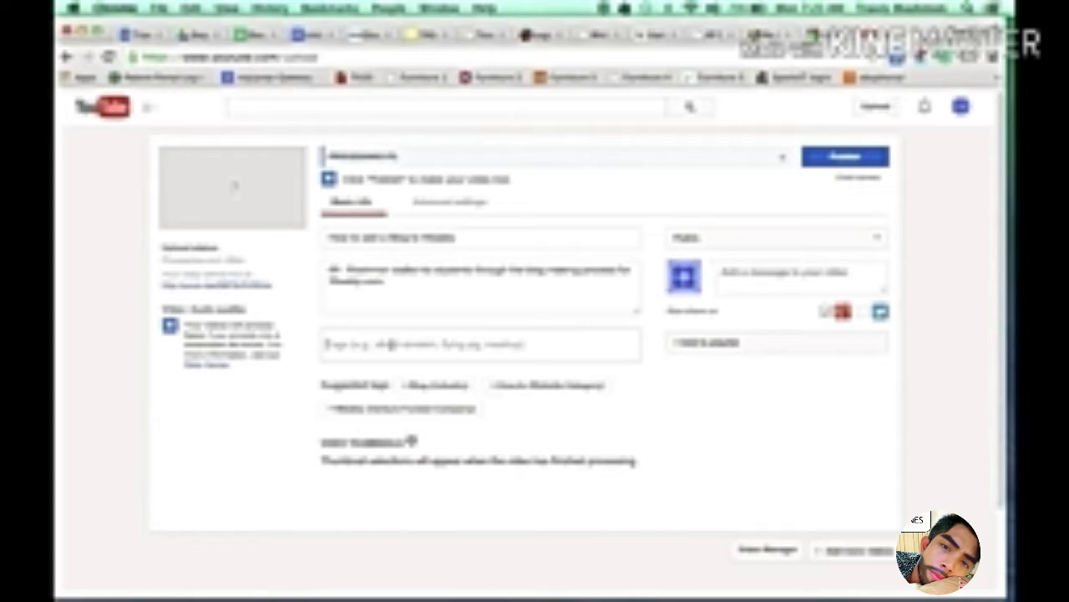
left_click(391, 343)
type("blog")
key("Return")
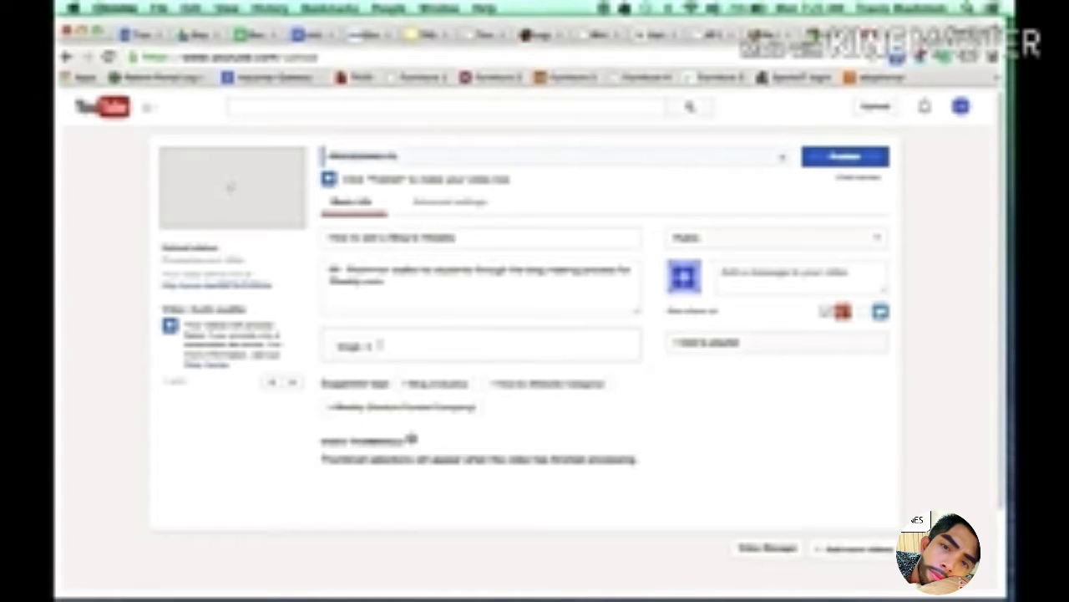
type("weebly")
key("Return")
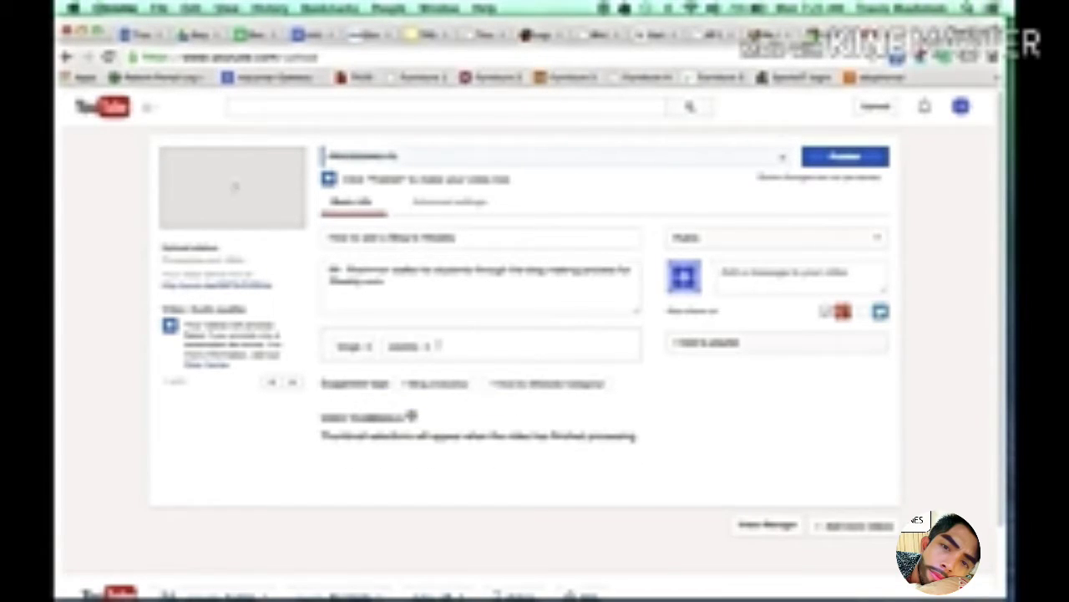
- Add the suggested school tag "Coppell High School (School)" to the video's tags
type("support h")
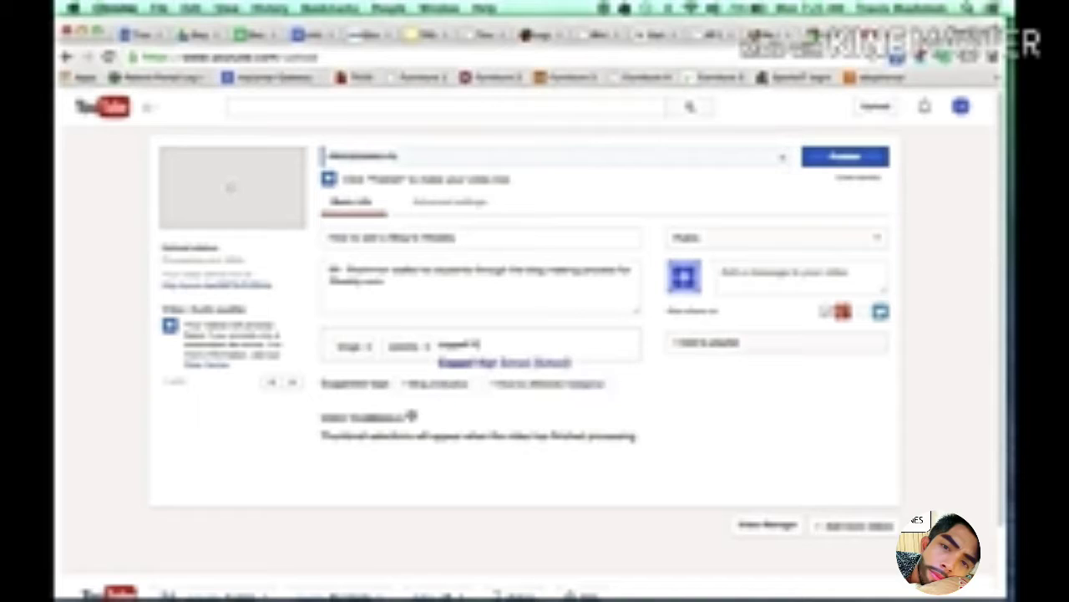
type("igh")
key("Return")
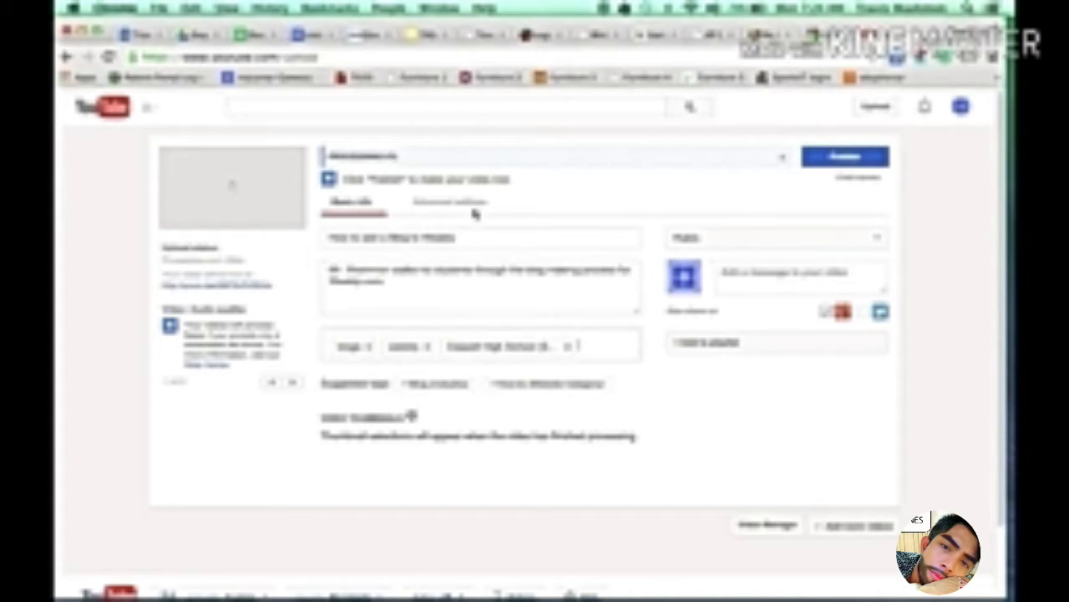
left_click(485, 331)
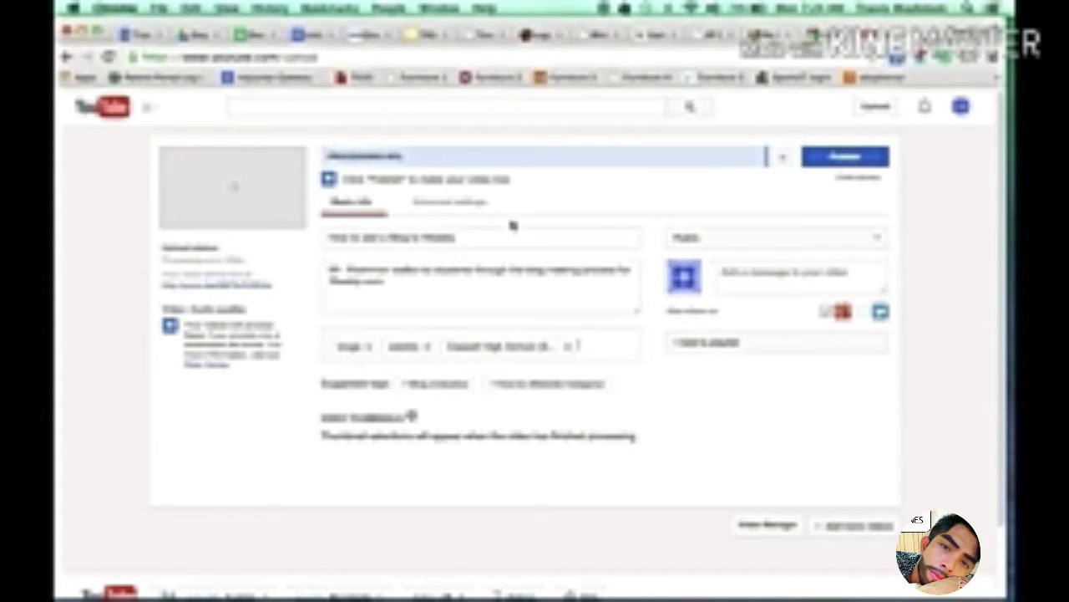
- In the video's advanced settings, set the license and rights ownership to Creative Commons - Attribution
left_click(435, 203)
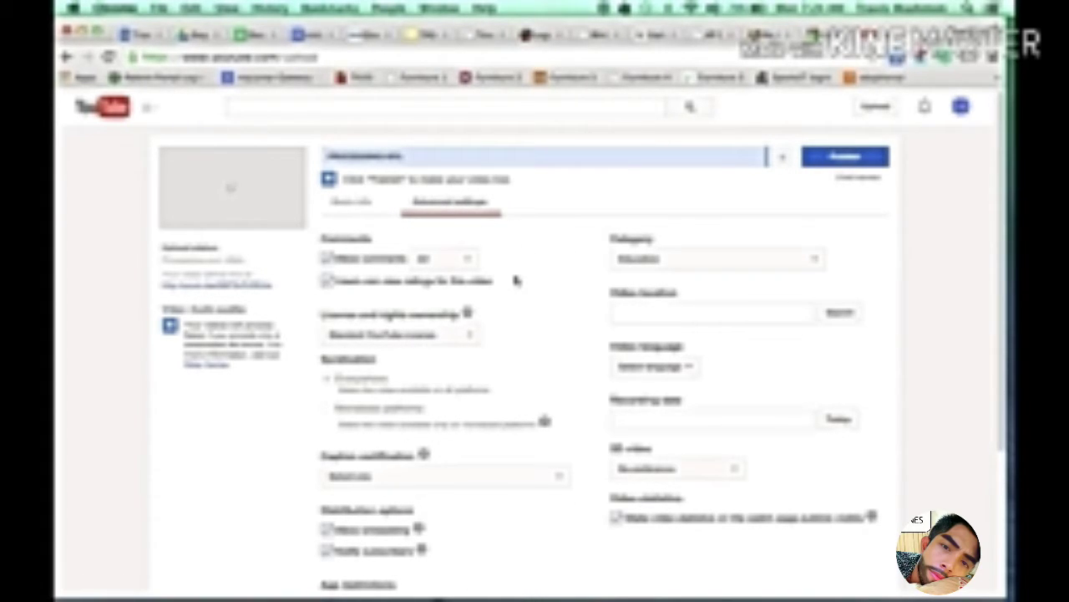
scroll(515, 279, "down", 1)
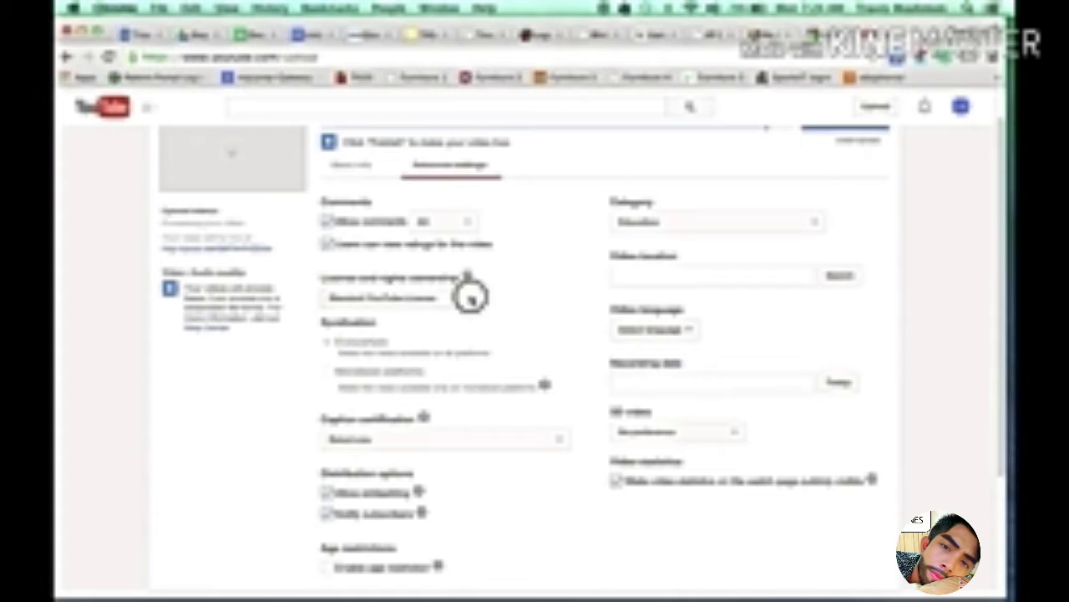
left_click(473, 299)
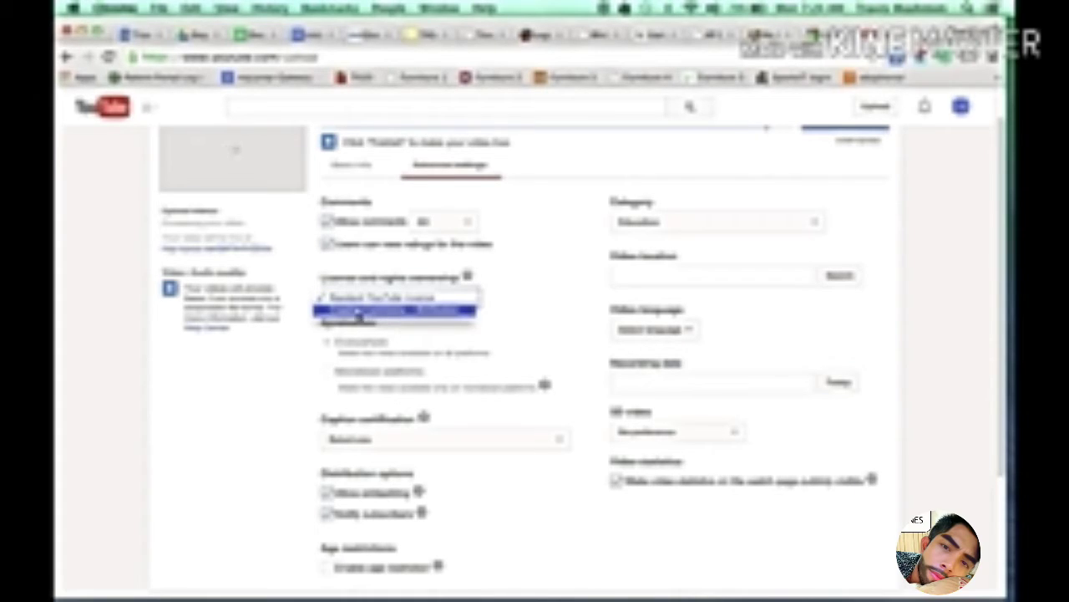
left_click(396, 311)
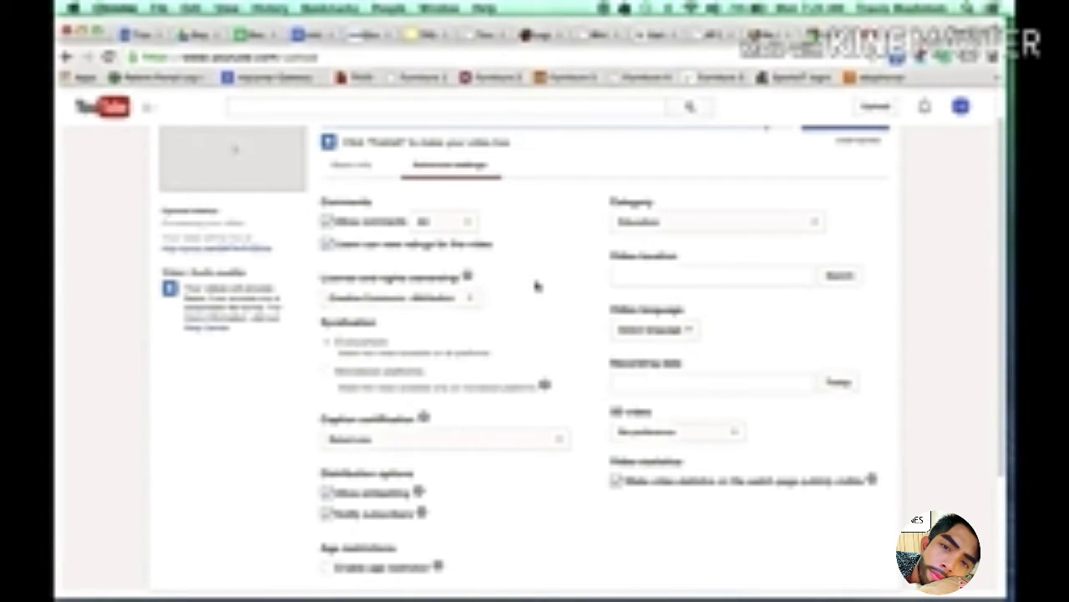
- Review the remaining advanced settings and choose Education as the video's category
scroll(536, 286, "down", 1)
scroll(535, 286, "up", 2)
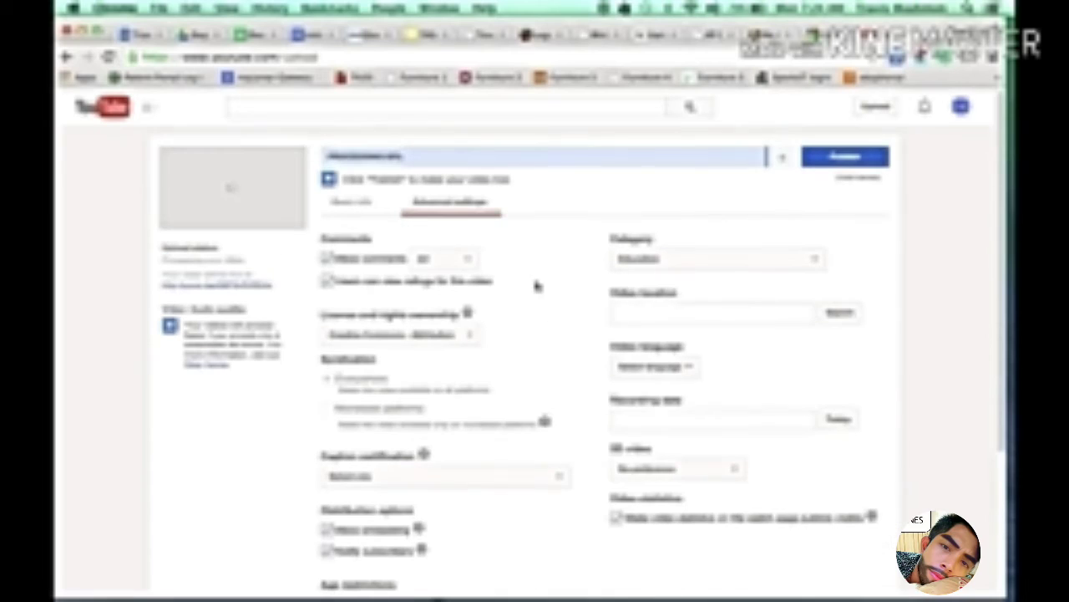
scroll(536, 285, "down", 1)
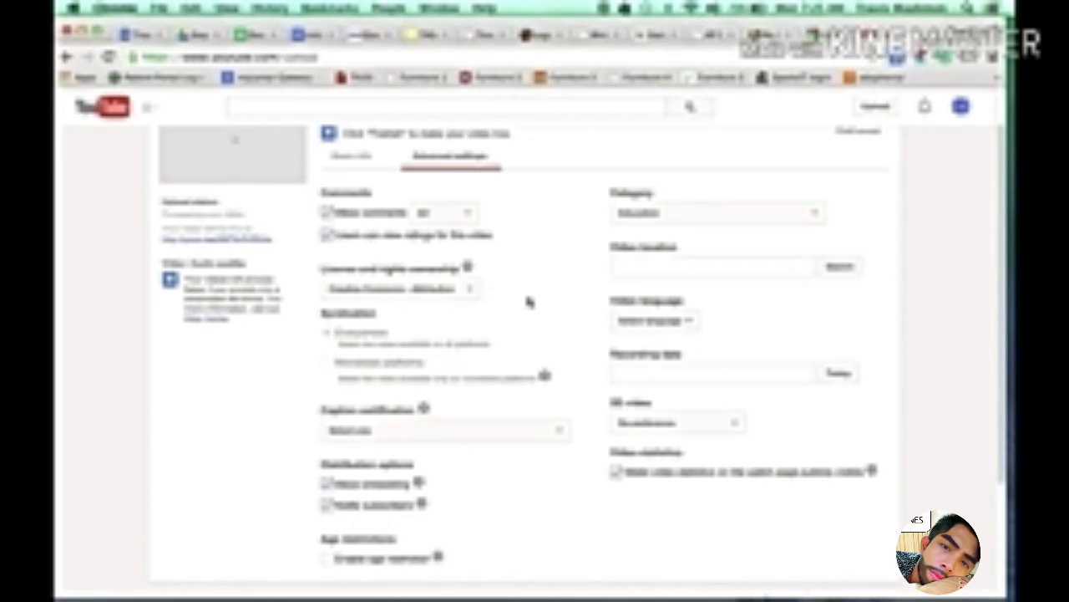
scroll(528, 301, "down", 2)
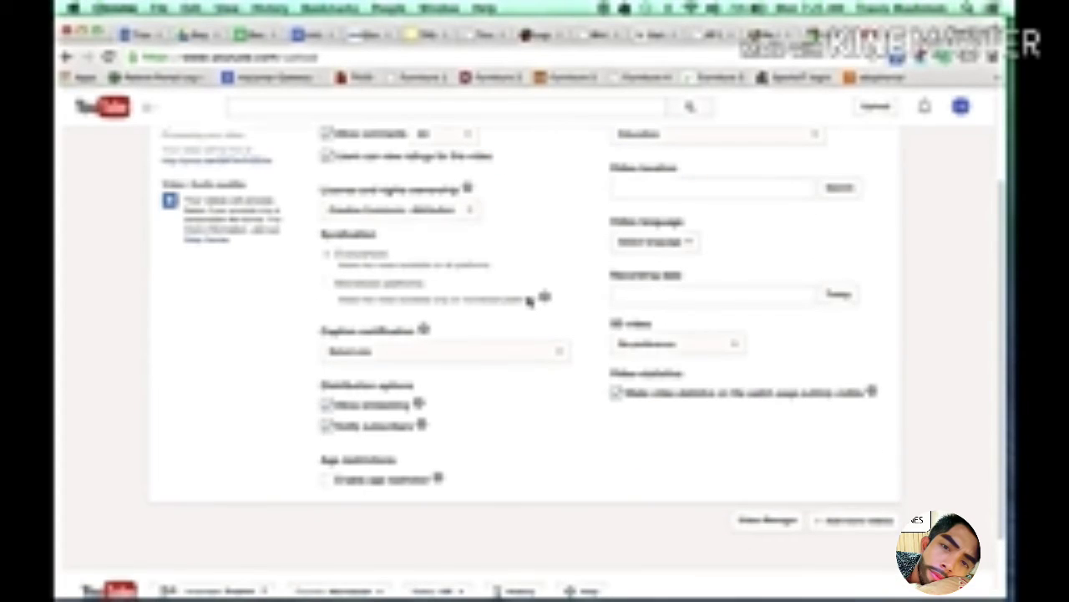
scroll(516, 425, "up", 1)
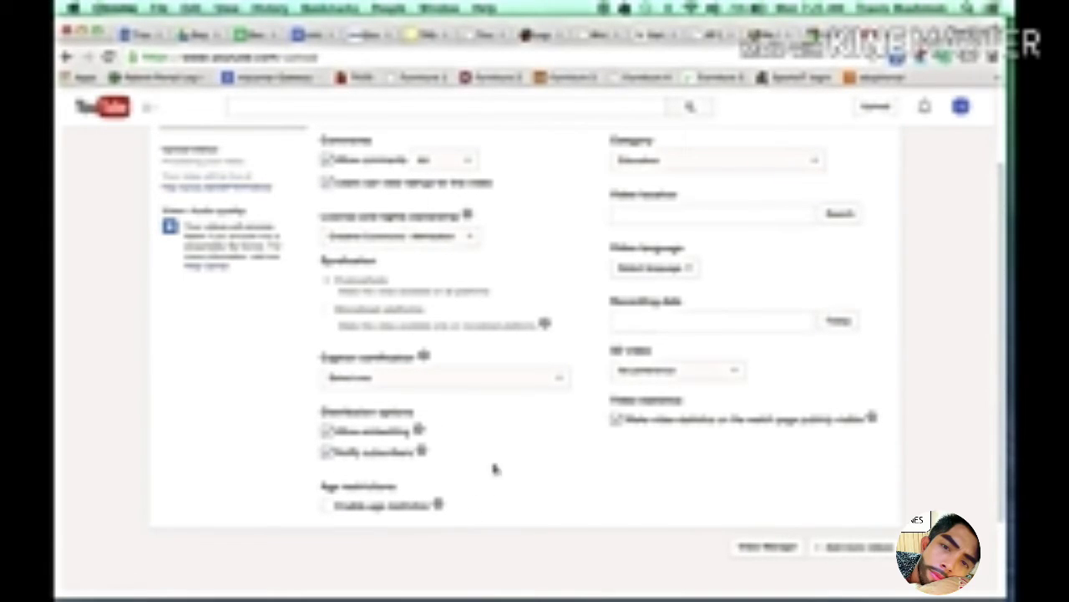
scroll(549, 240, "up", 1)
scroll(549, 240, "up", 4)
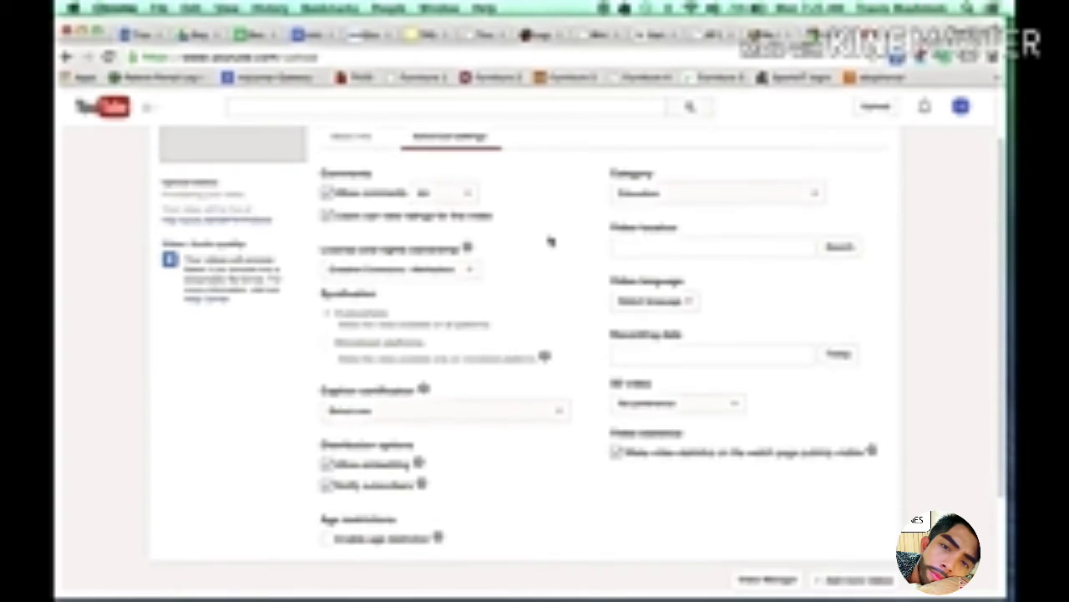
left_click(706, 234)
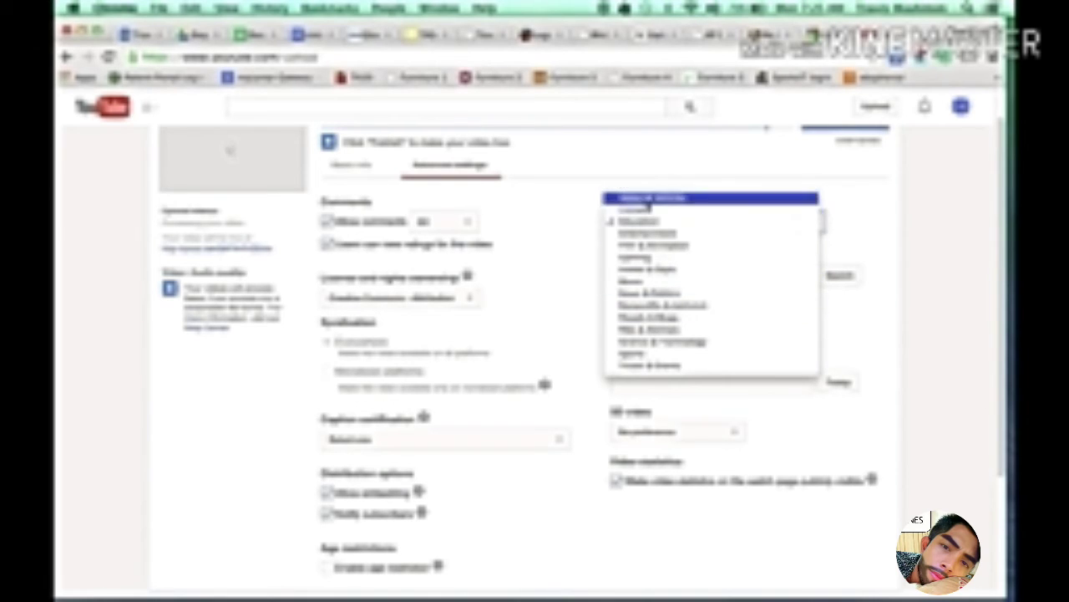
left_click(643, 222)
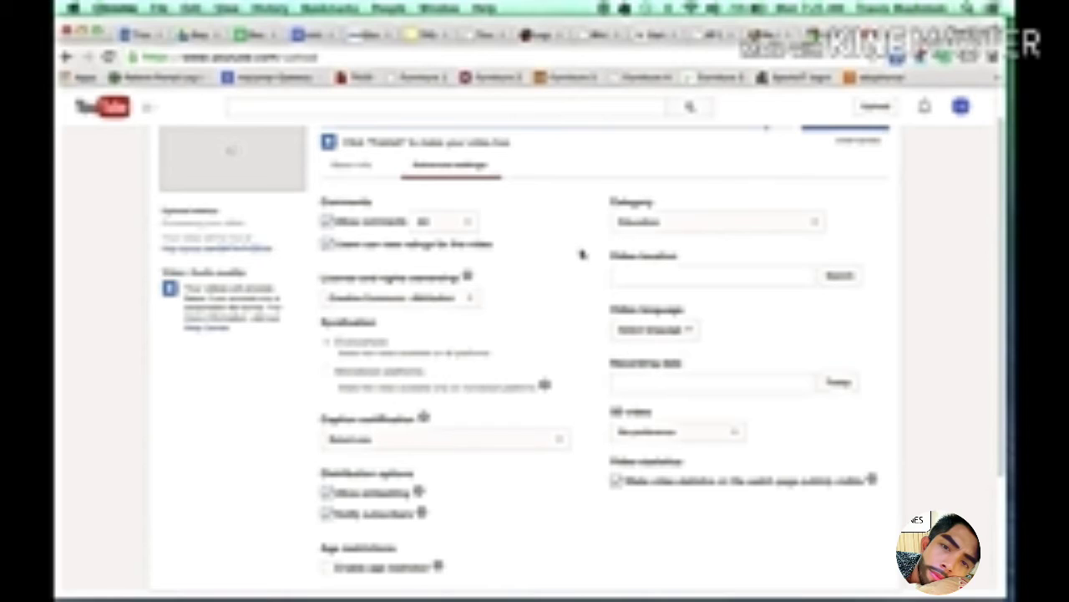
- Set the video's recording date to today's date, April 20, 2015
left_click(666, 381)
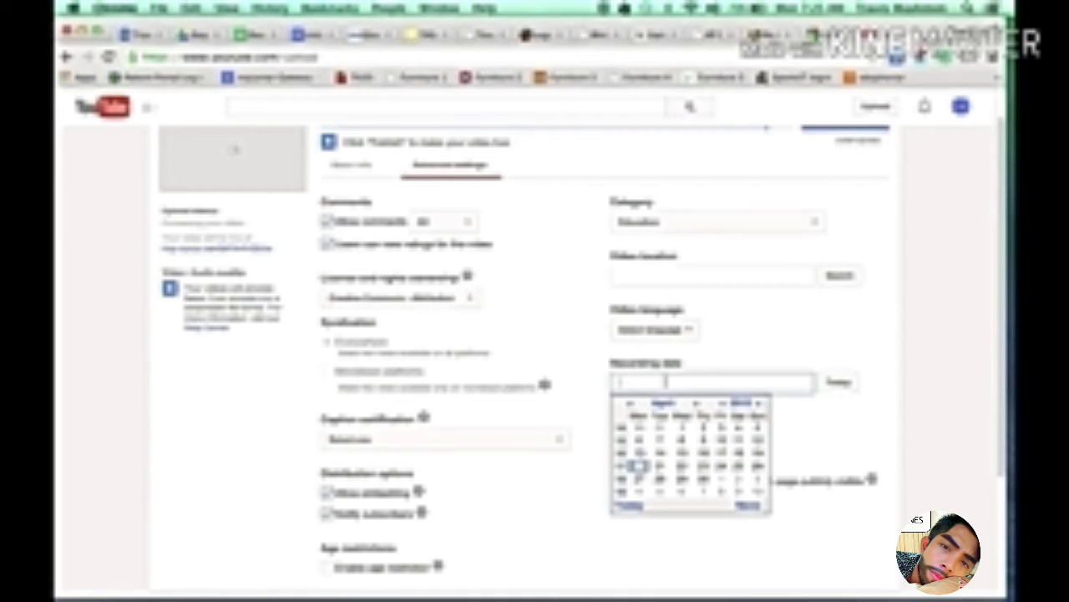
left_click(838, 383)
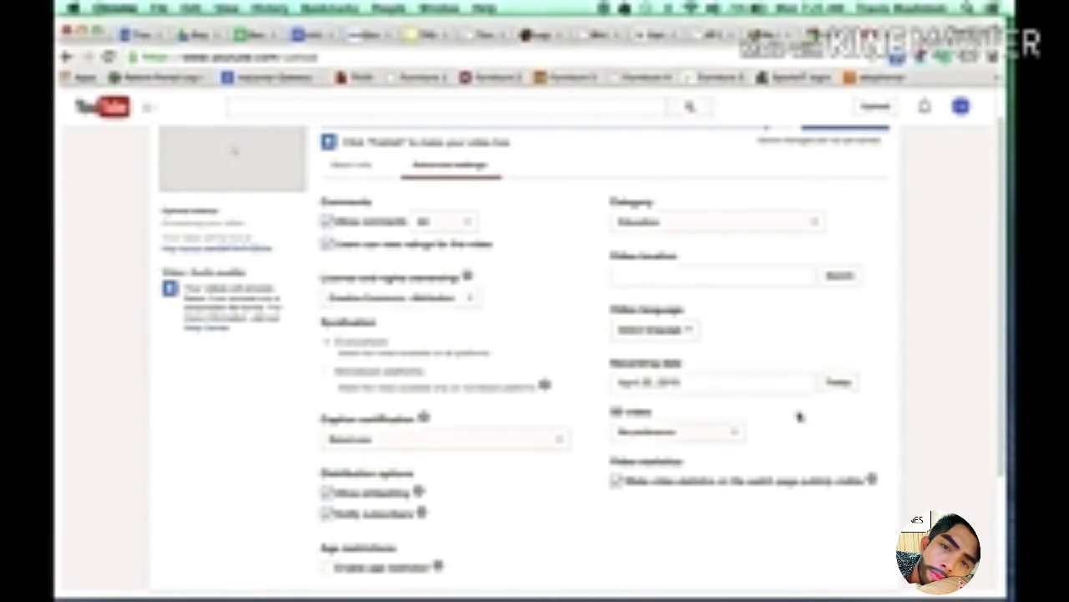
scroll(579, 466, "down", 5)
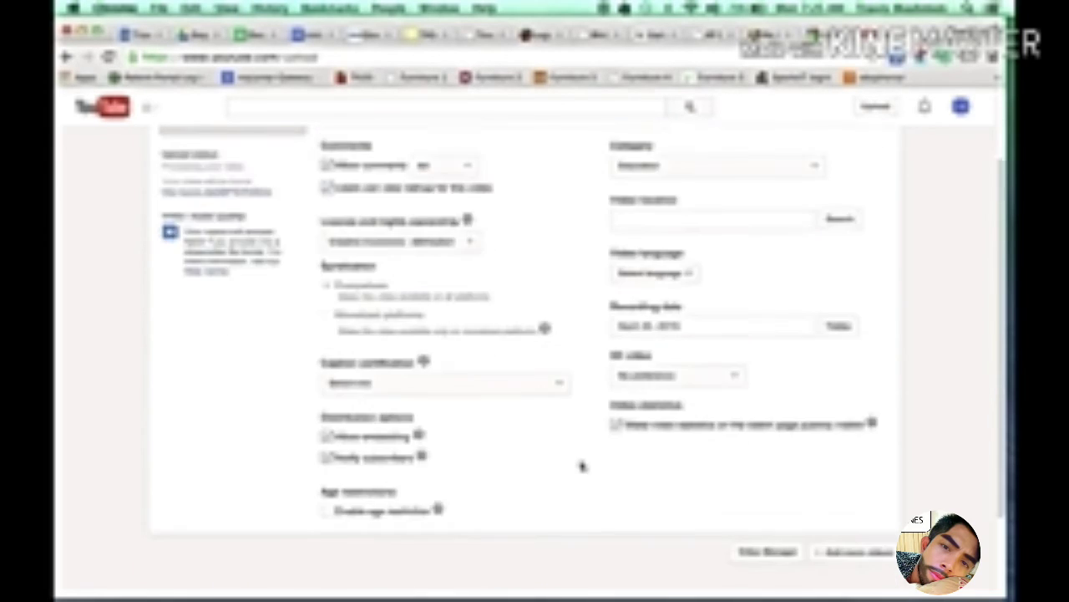
scroll(582, 465, "up", 5)
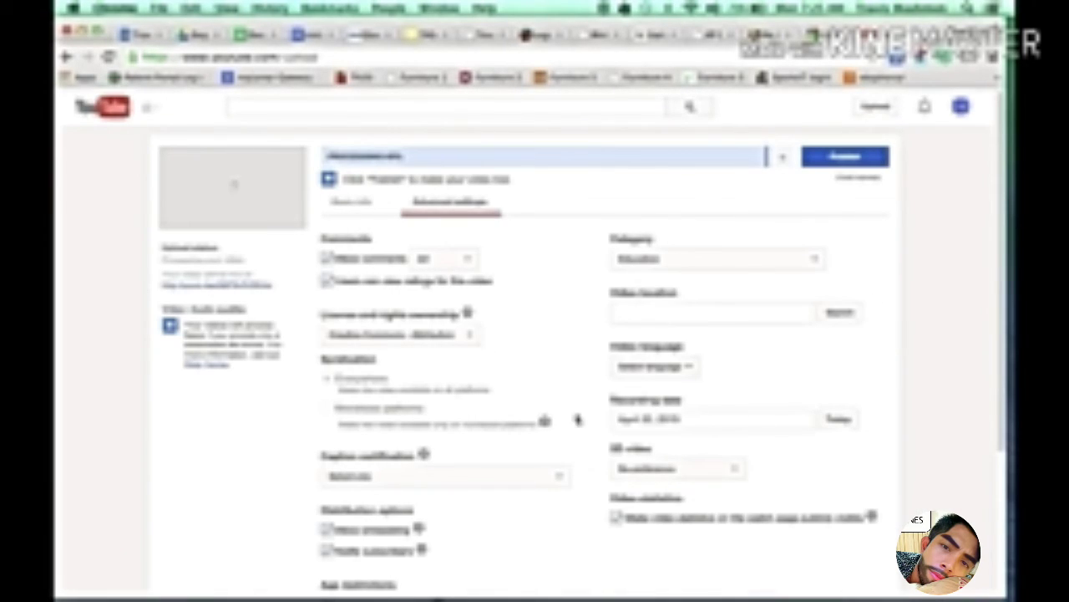